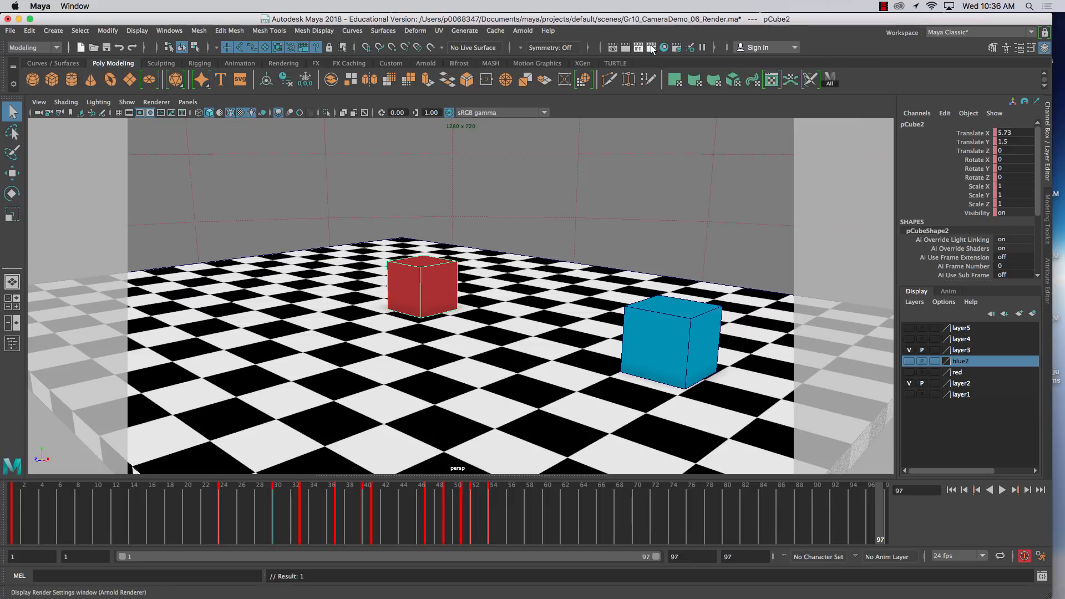
Open the render settings, set the frame/animation extension to name_#.ext and check the end frame.
left_click(650, 47)
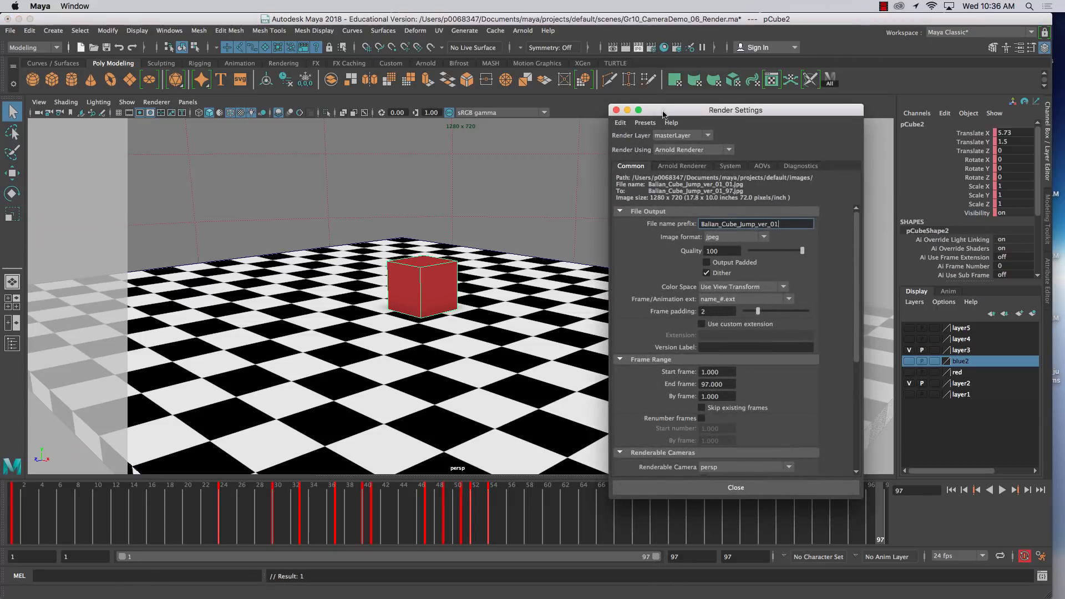
left_click_drag(664, 111, 586, 86)
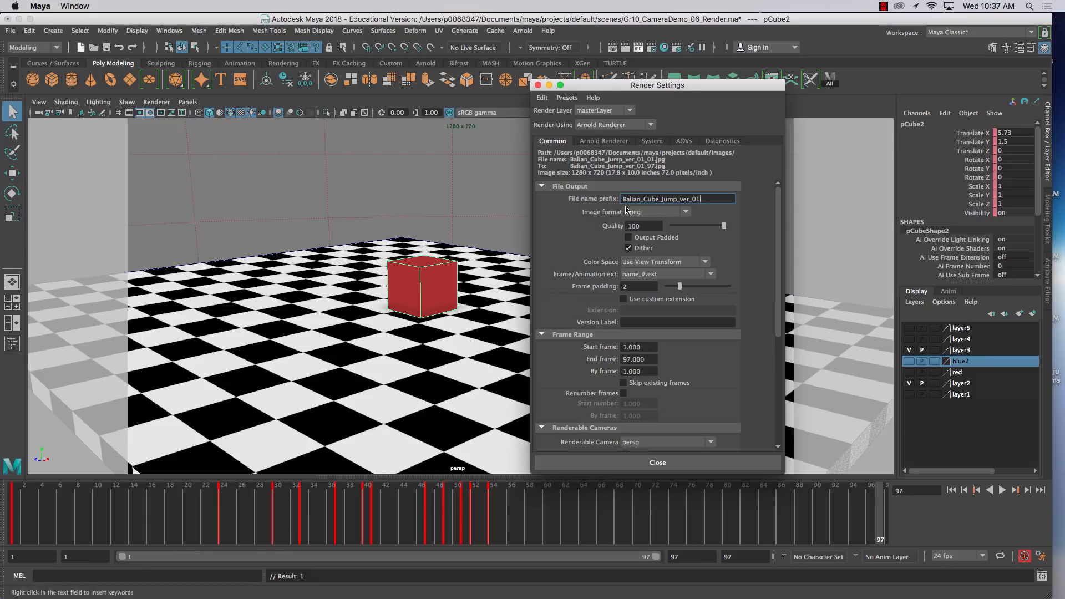
left_click(646, 275)
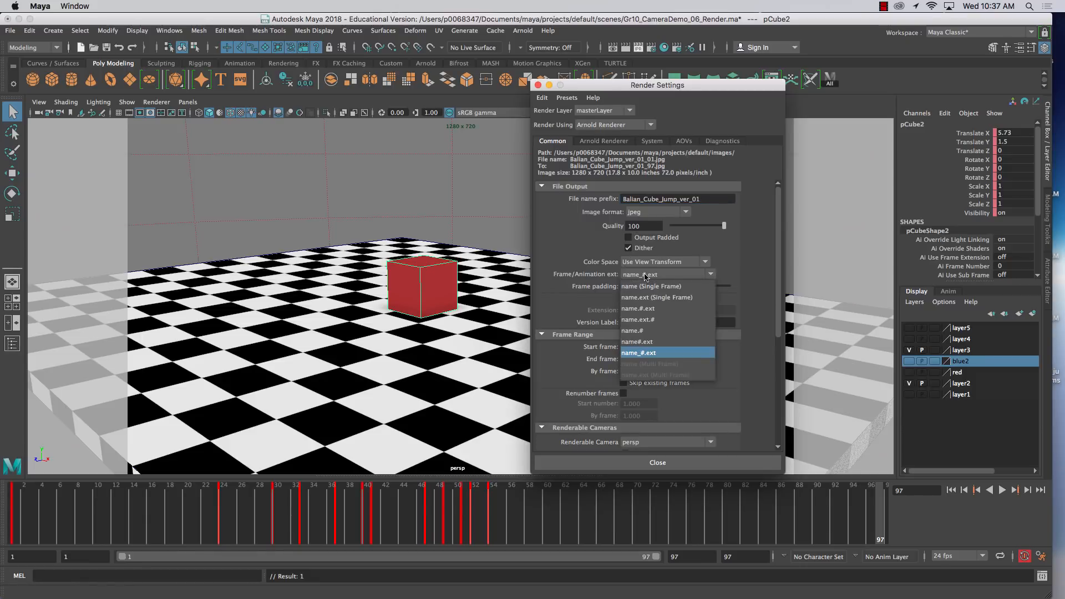
left_click(634, 354)
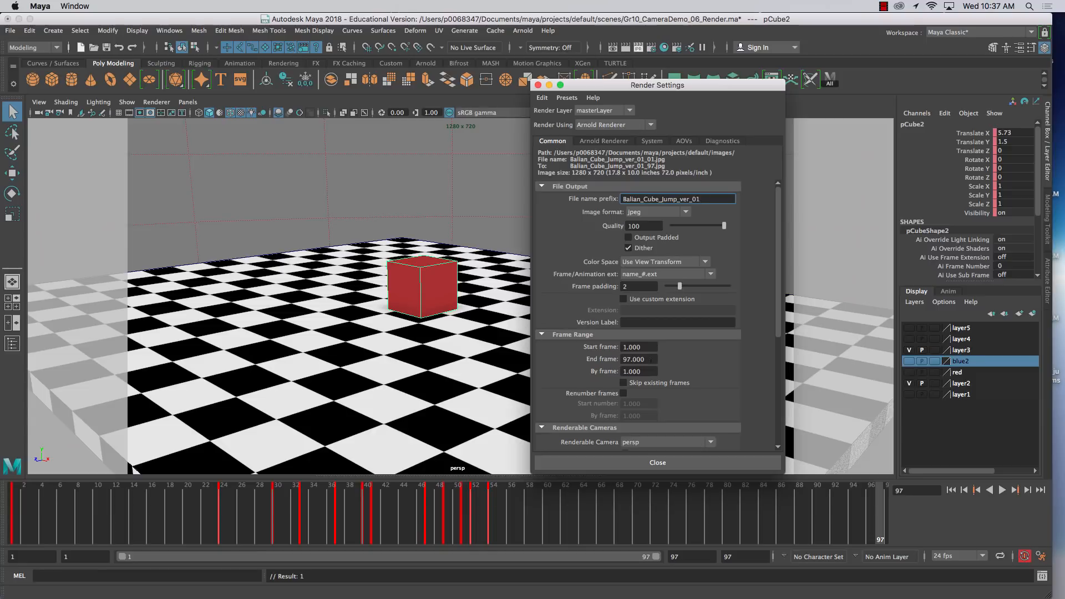
left_click(650, 359)
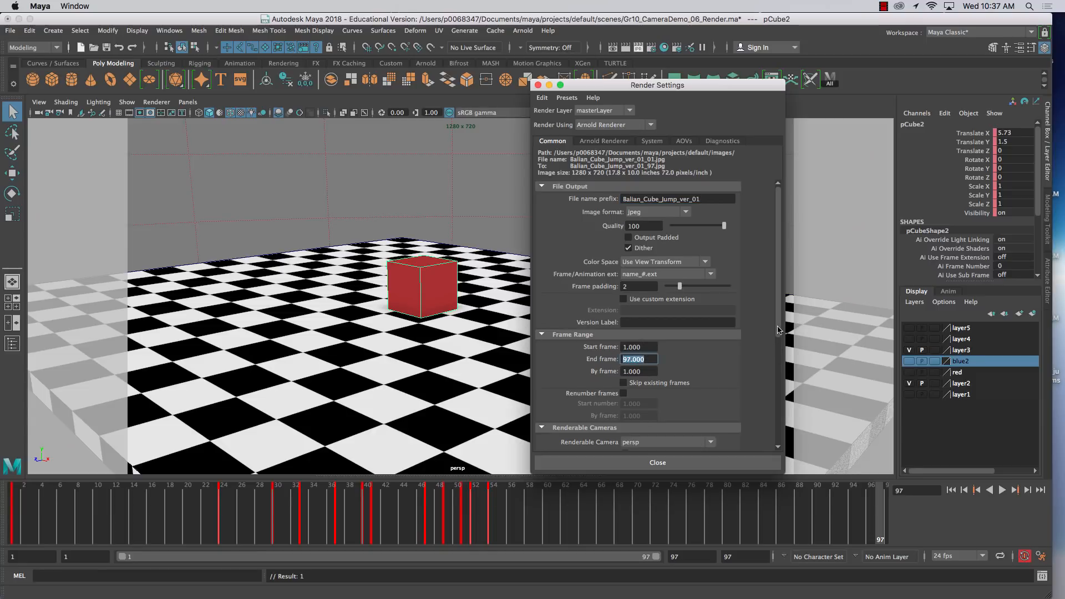
Set the render image size preset to HD_720 and the renderable camera to persp.
left_click_drag(776, 338, 774, 408)
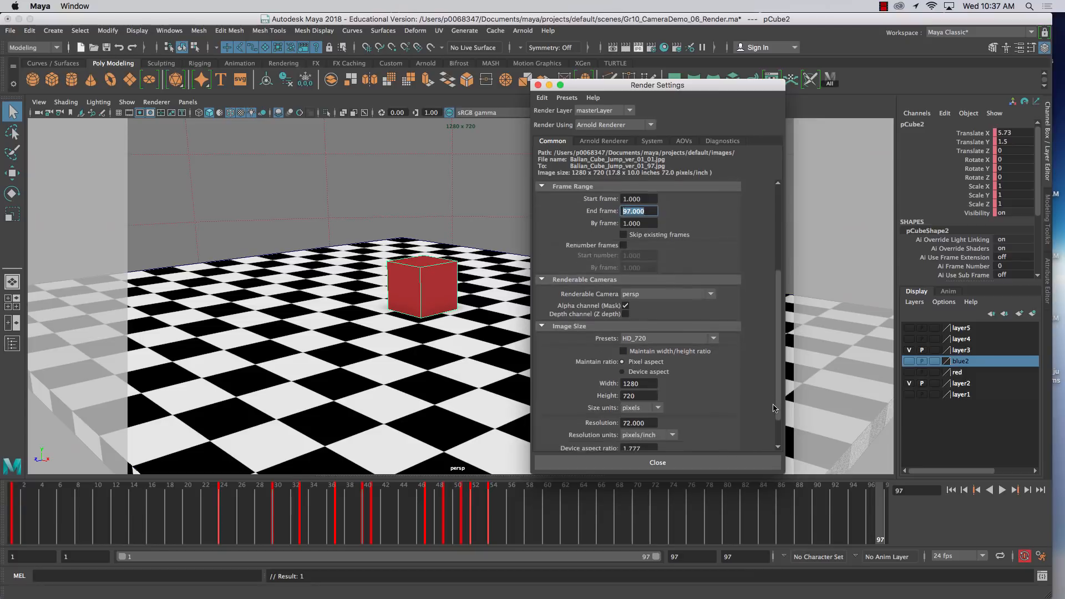
left_click(661, 337)
left_click(663, 448)
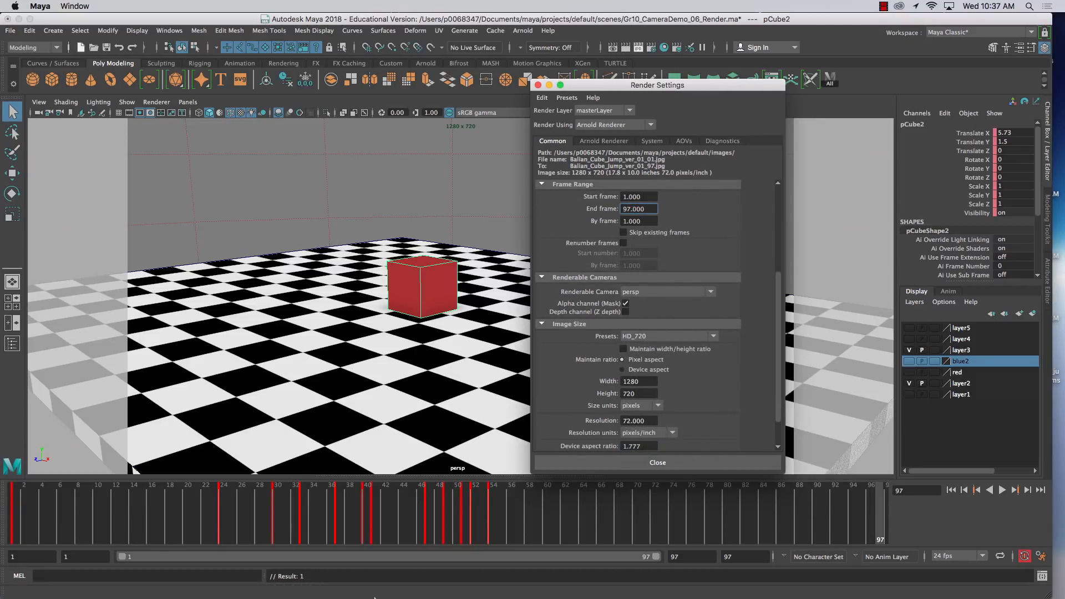
left_click(667, 293)
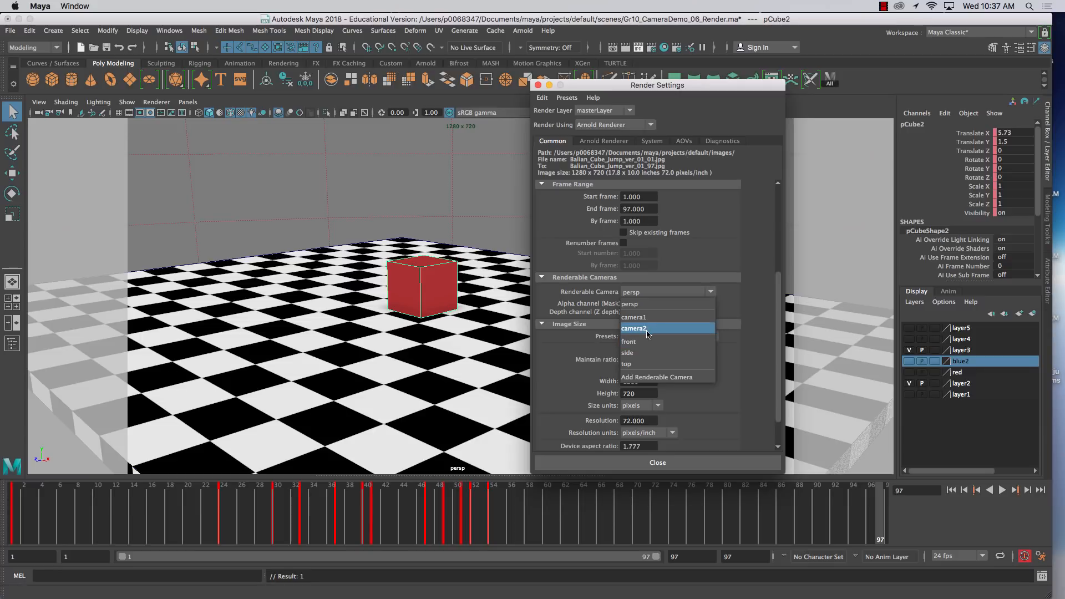
left_click(637, 305)
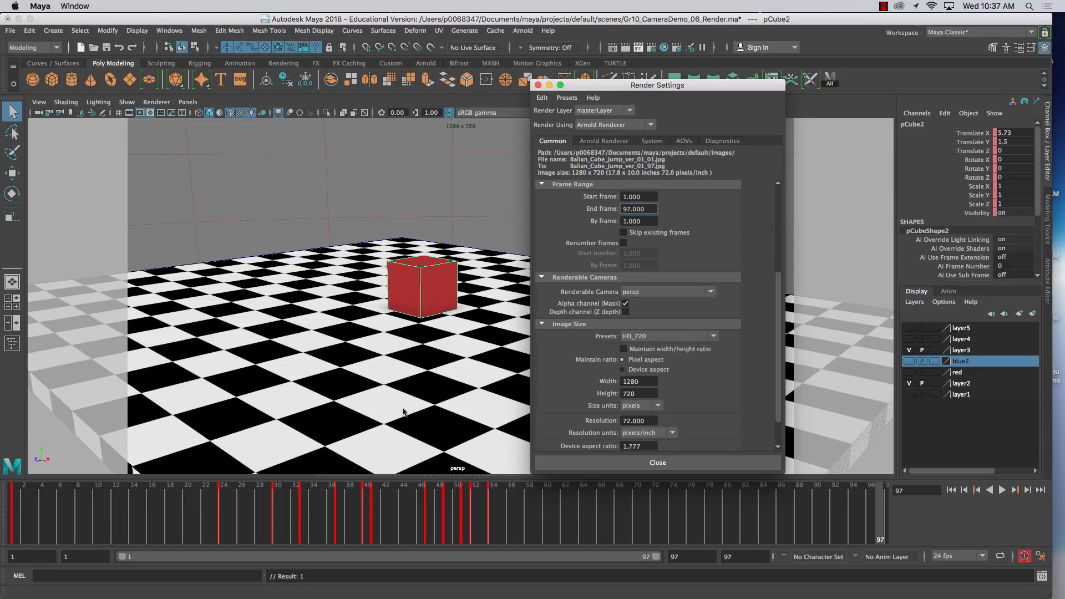
left_click(603, 141)
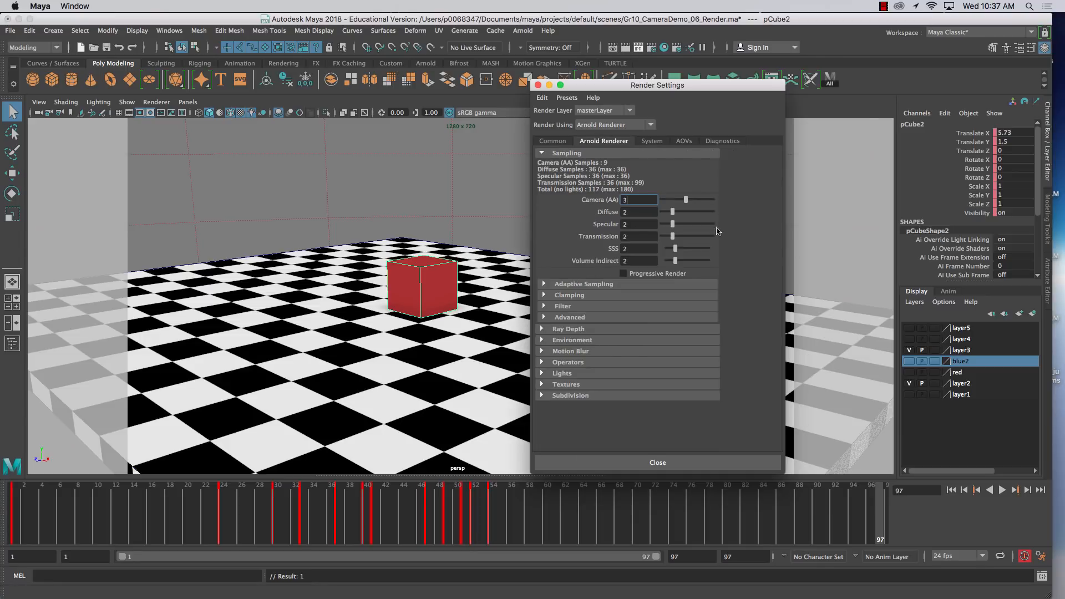
left_click(538, 85)
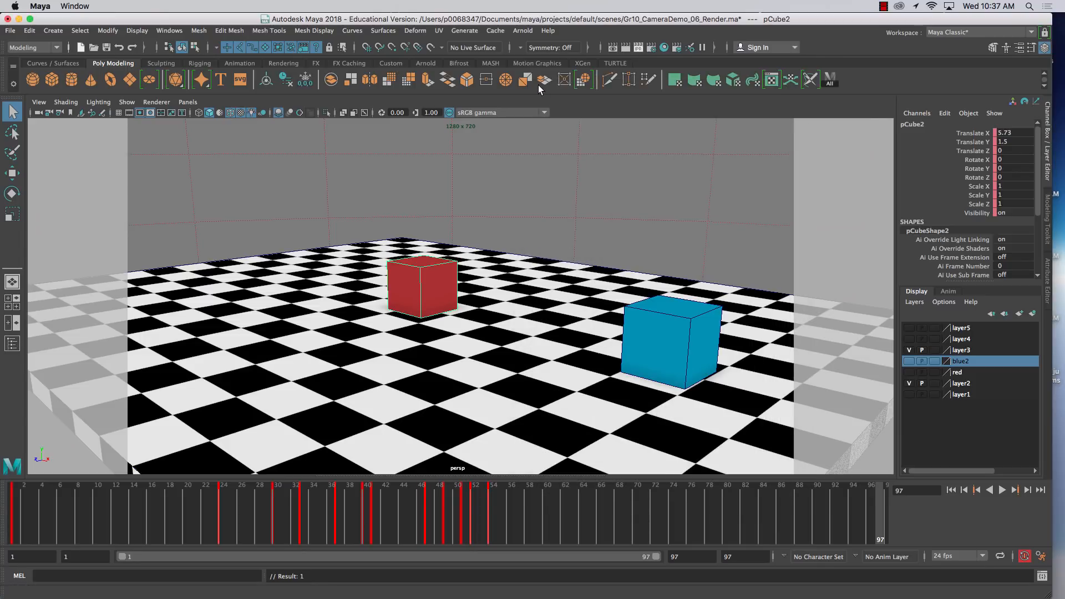
Delete the existing skydome light and add a new Arnold Skydome Light to the scene.
left_click(604, 158)
key("Delete")
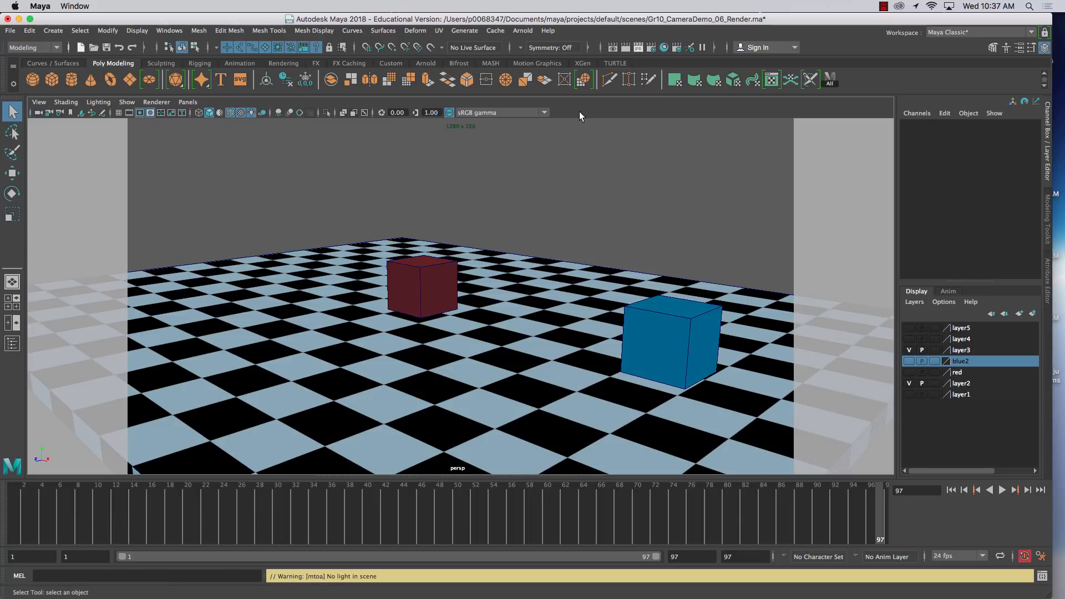
left_click(522, 30)
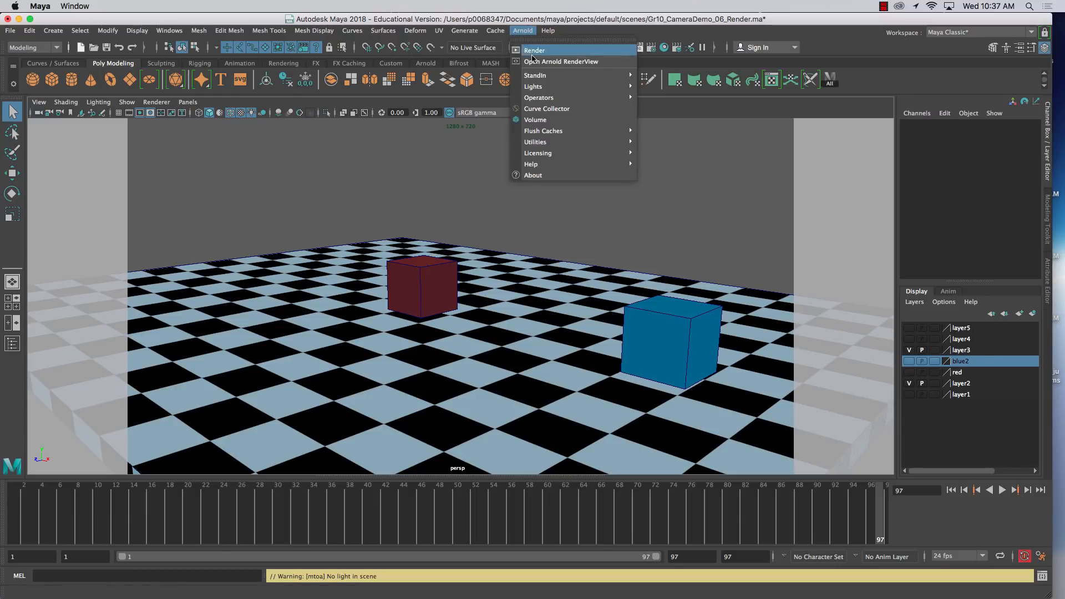
mouse_move(552, 99)
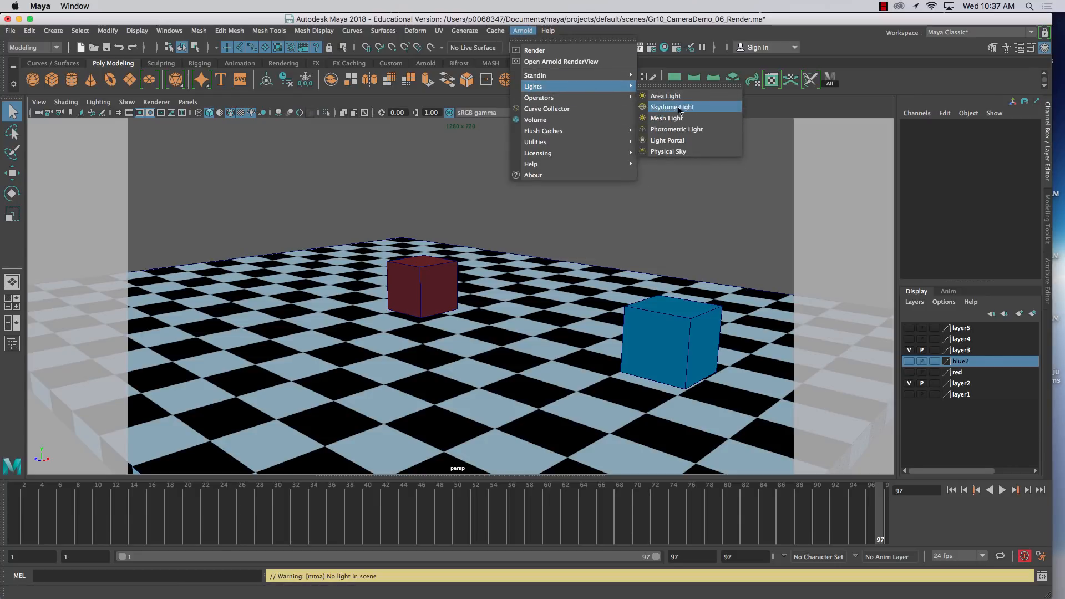
left_click(678, 107)
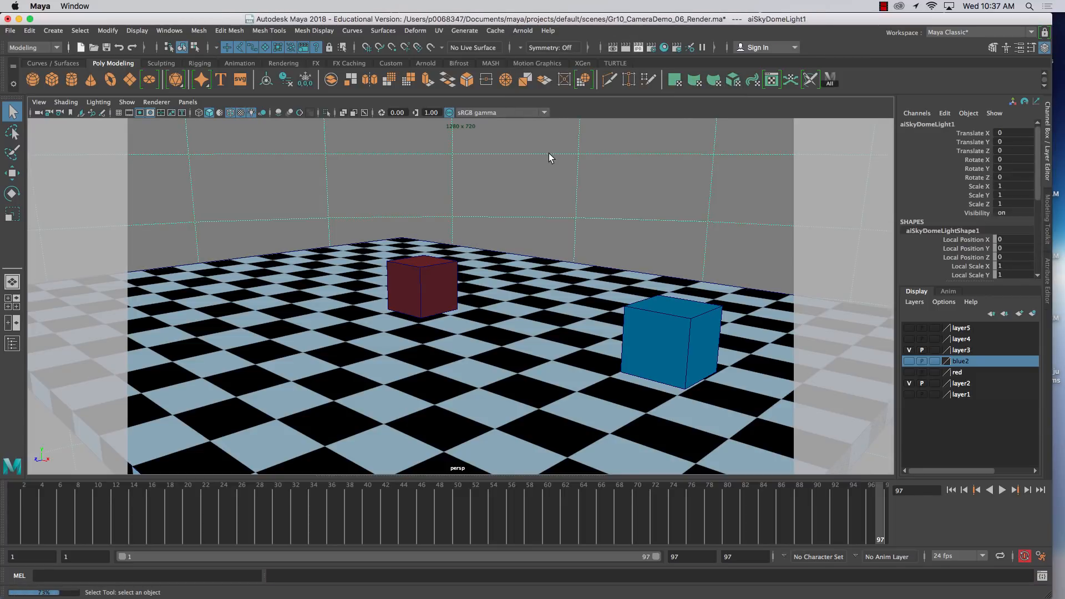
Test-render the current frame with Arnold to check the lighting, and close the render.
left_click(638, 48)
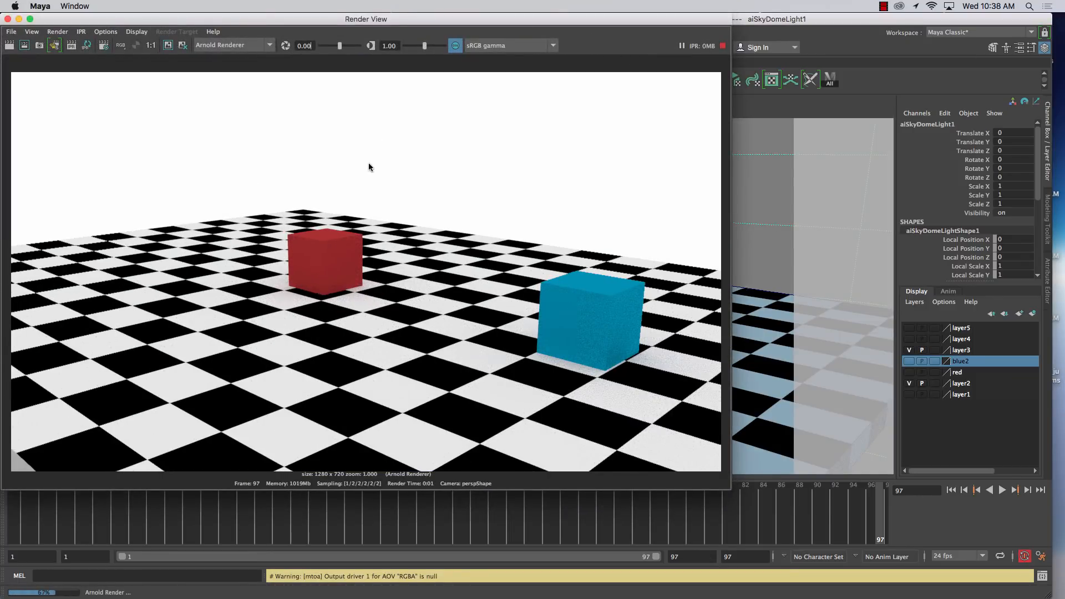
left_click(8, 19)
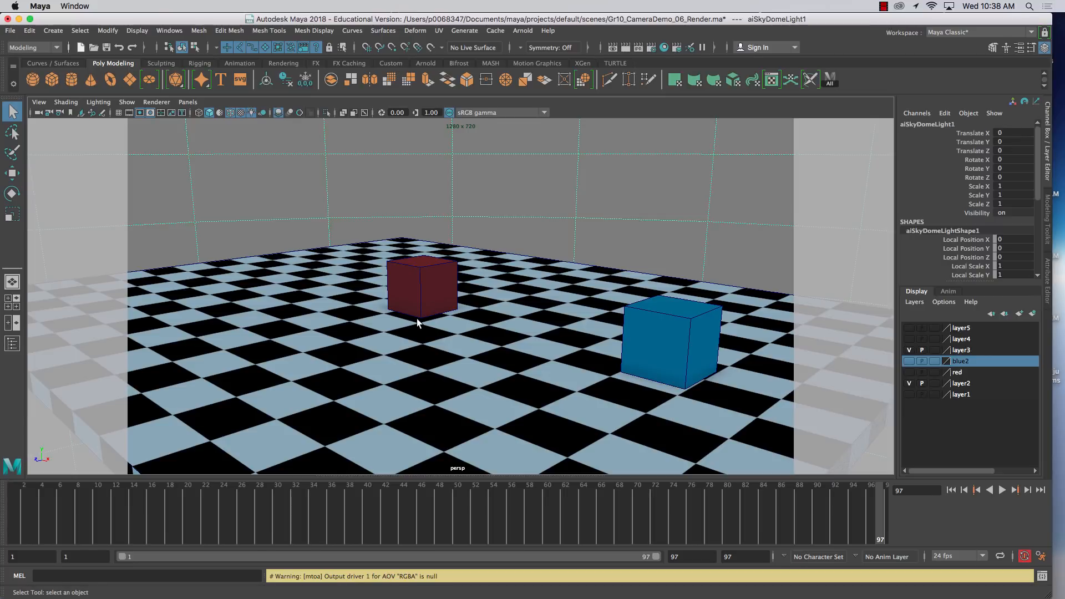
Inspect the checker texture assigned to the color of the floor's lambert15 material.
left_click(363, 353)
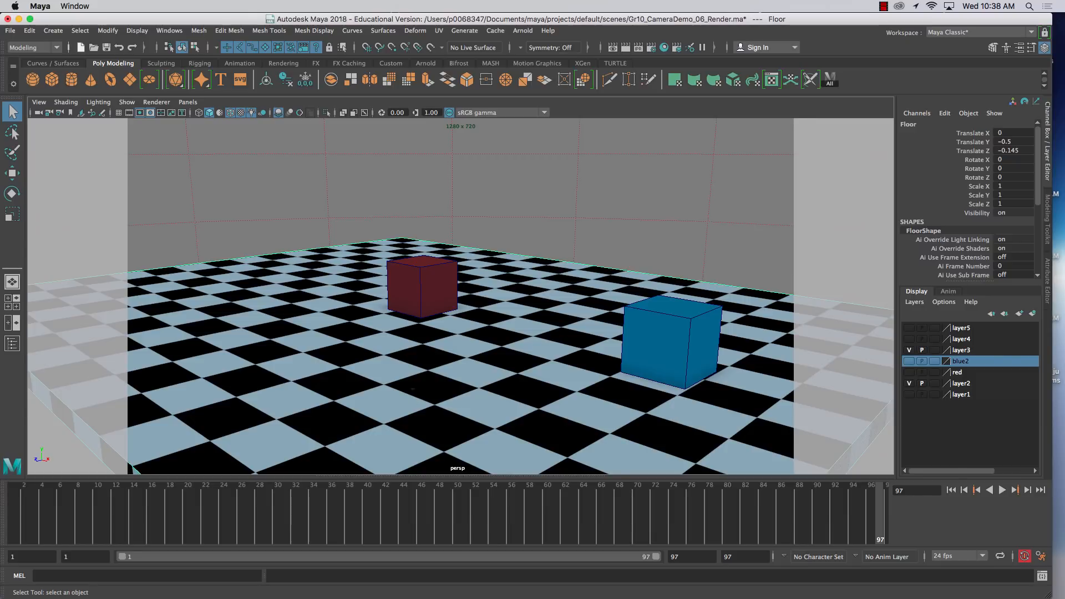
key("ctrl+a")
left_click(1034, 121)
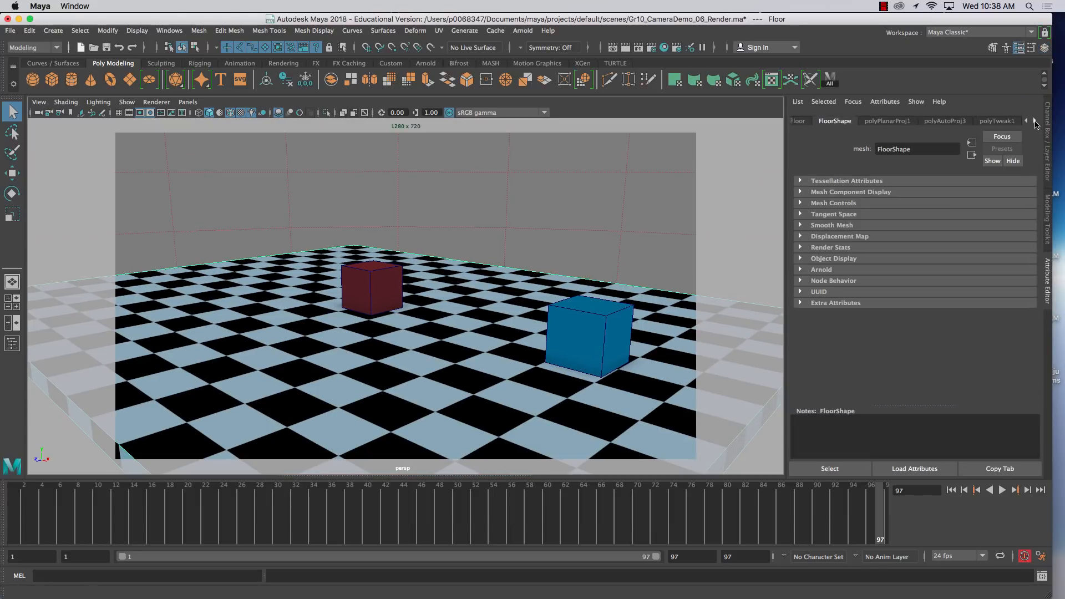
left_click(1004, 121)
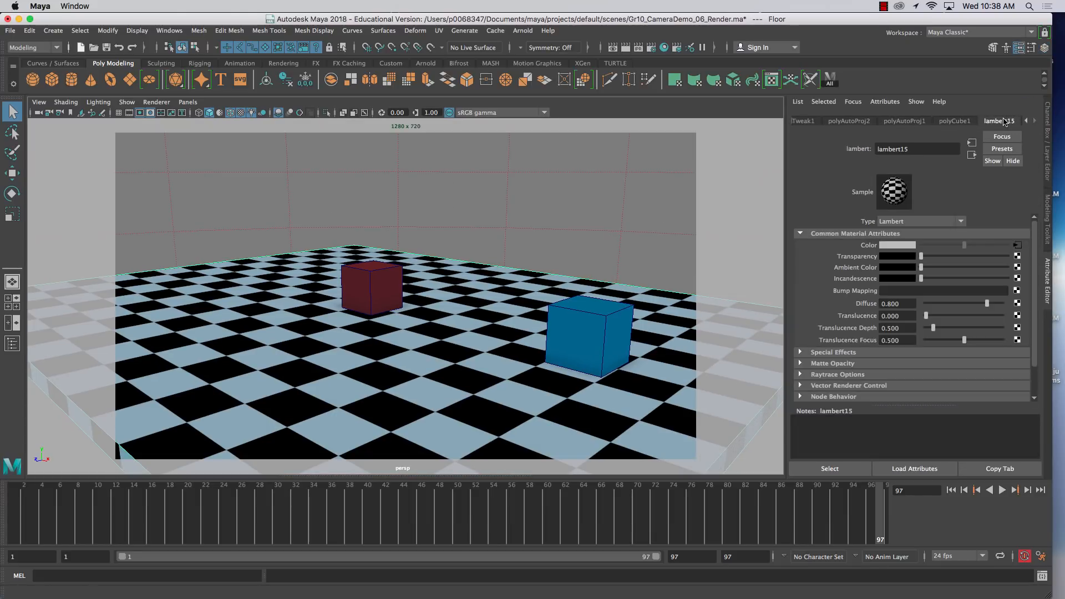
left_click(1018, 245)
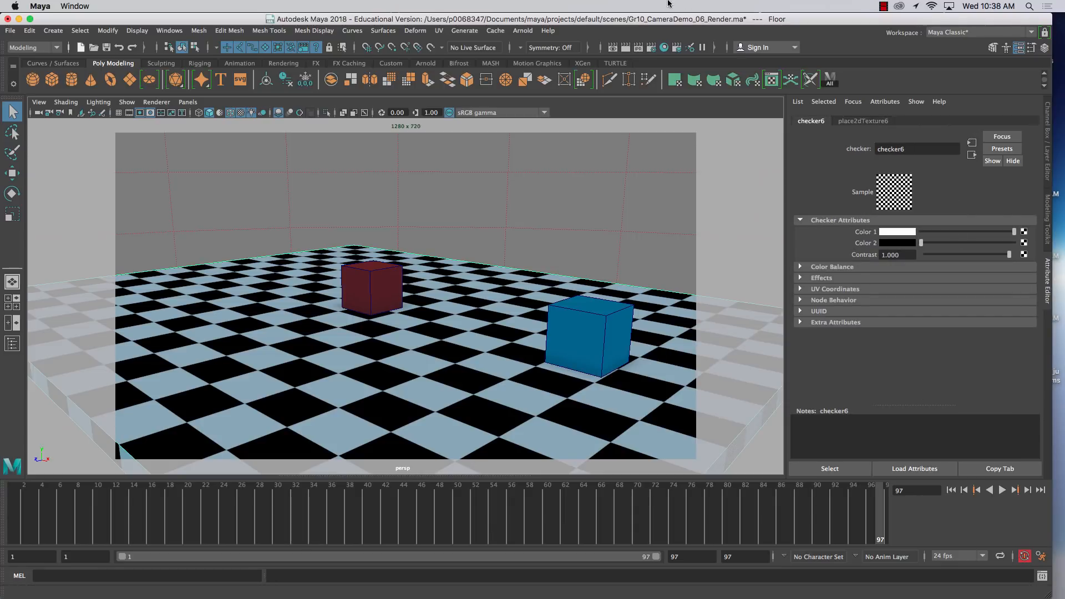
Delete the leftover transform1 node through the Outliner and restore the channel and layer display.
left_click(169, 30)
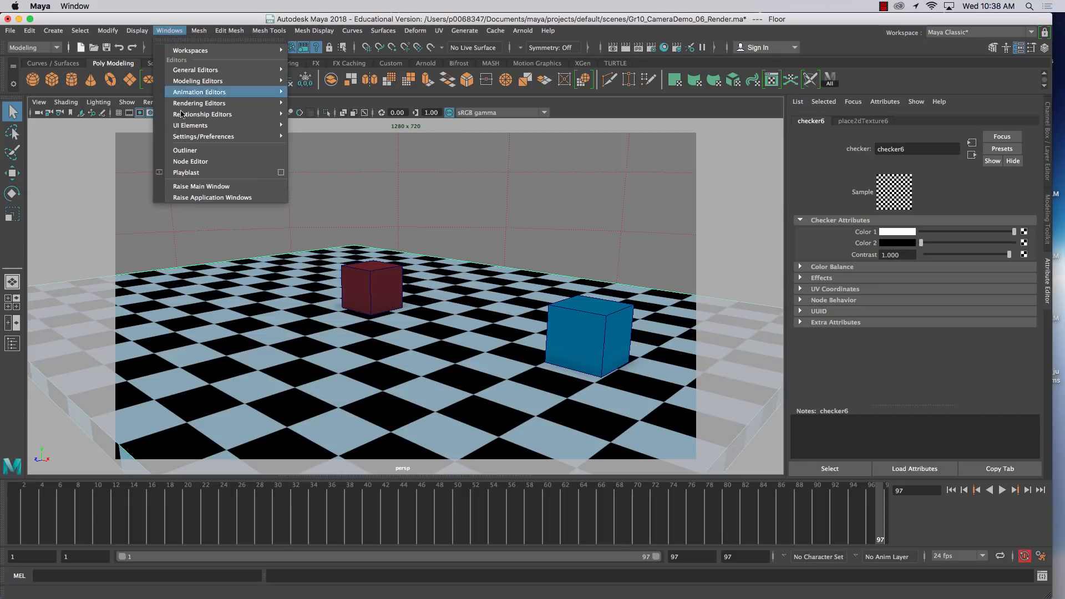
left_click(184, 151)
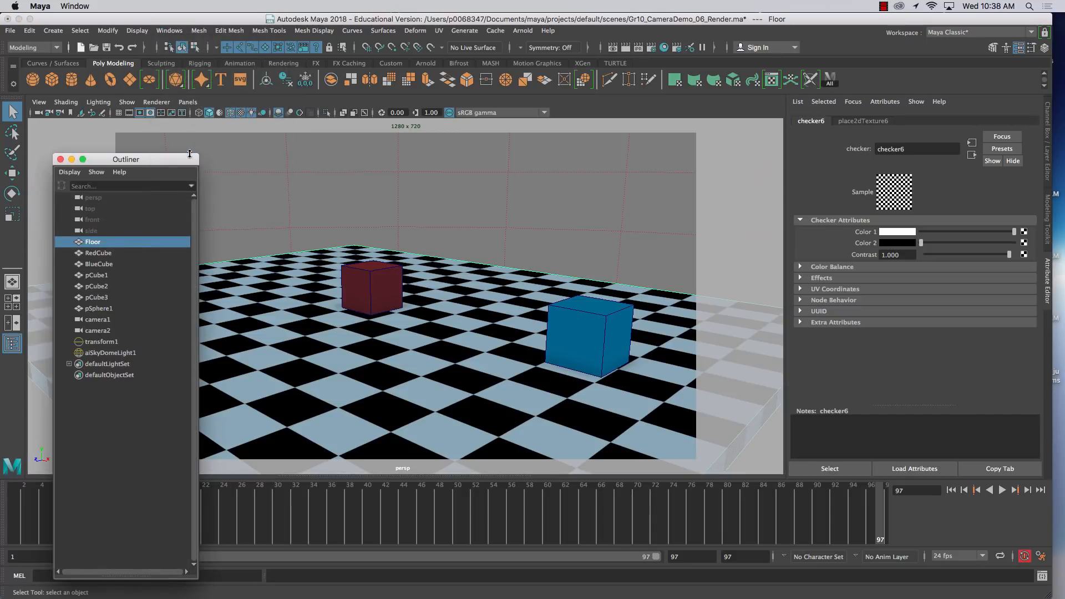
left_click(96, 341)
key("Delete")
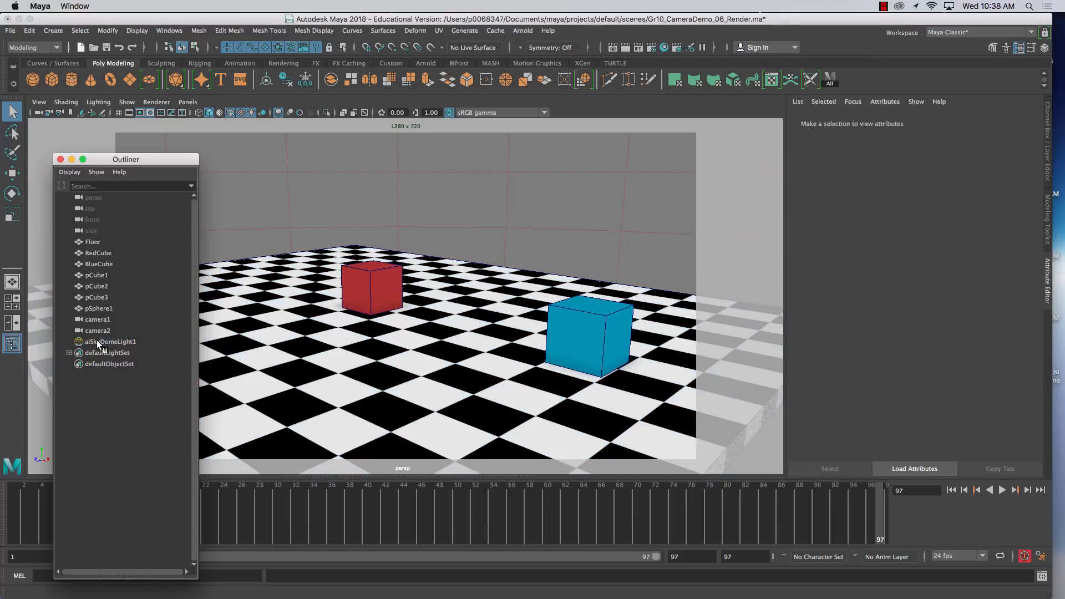
left_click(60, 159)
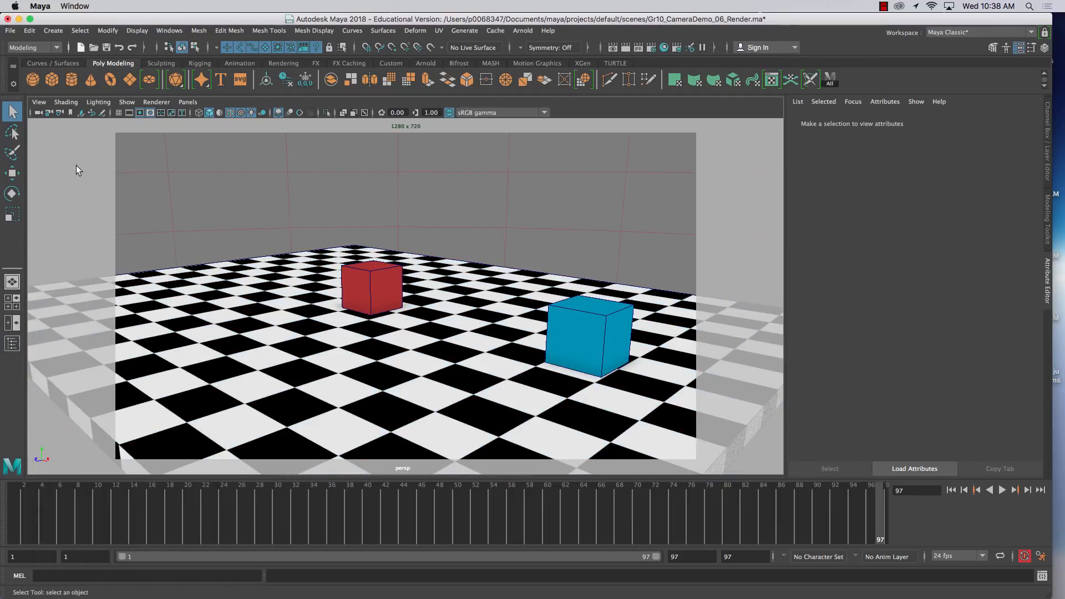
key("ctrl+a")
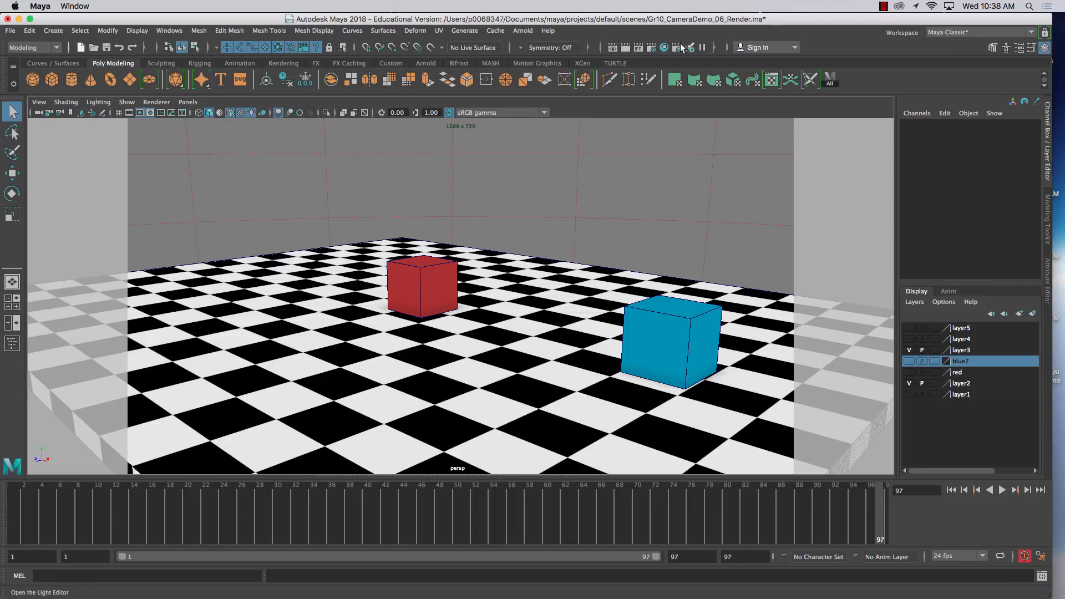
Check the frame range, renderable camera and image size in the render settings.
left_click(651, 48)
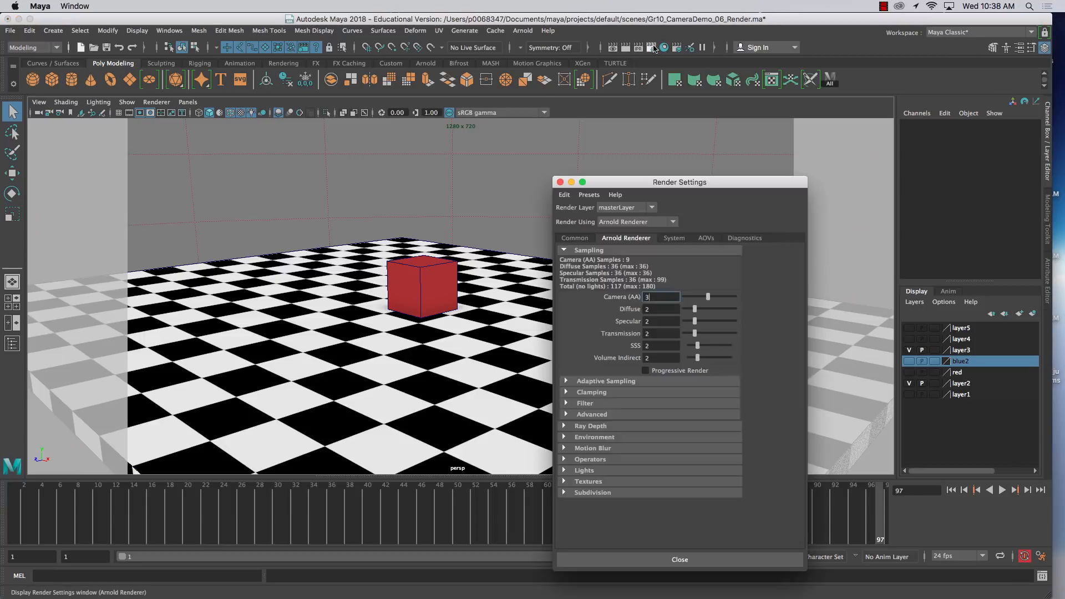
left_click(576, 238)
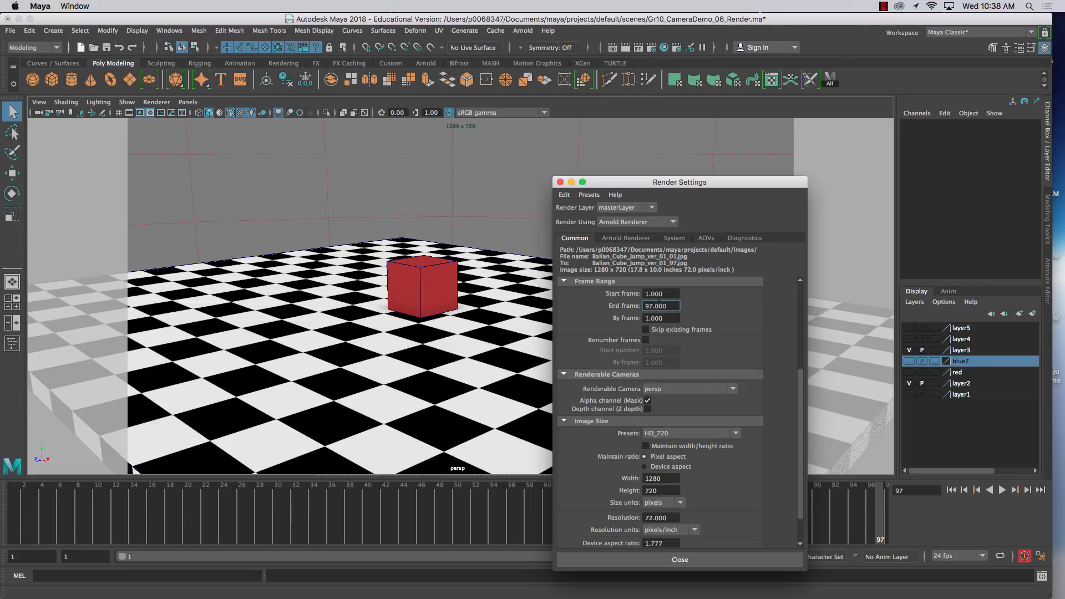
left_click(663, 560)
Switch the active menu set from Modeling to Rendering.
left_click(32, 48)
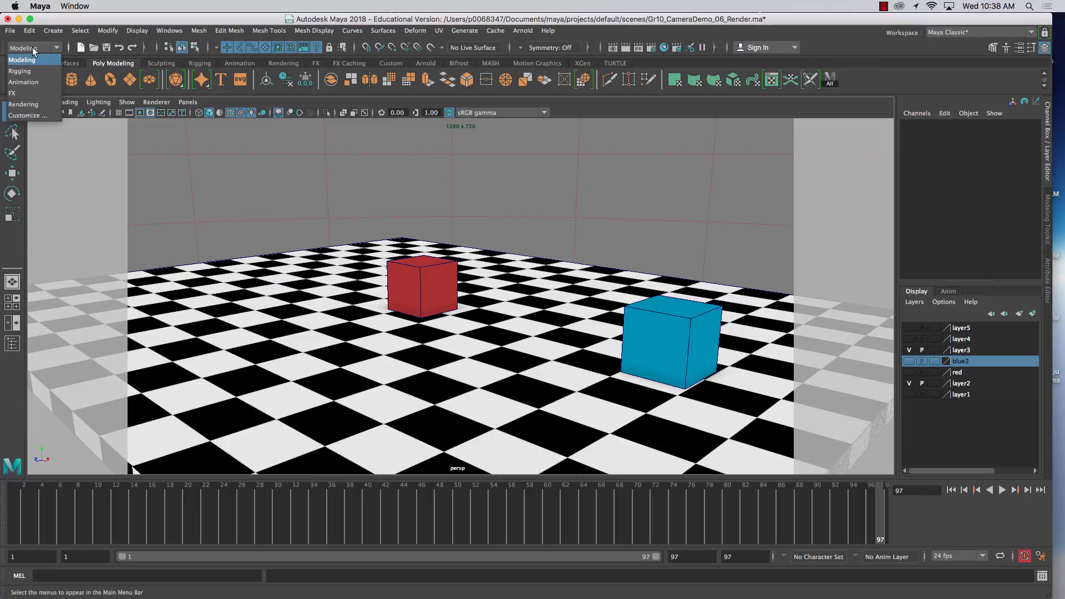
left_click(24, 83)
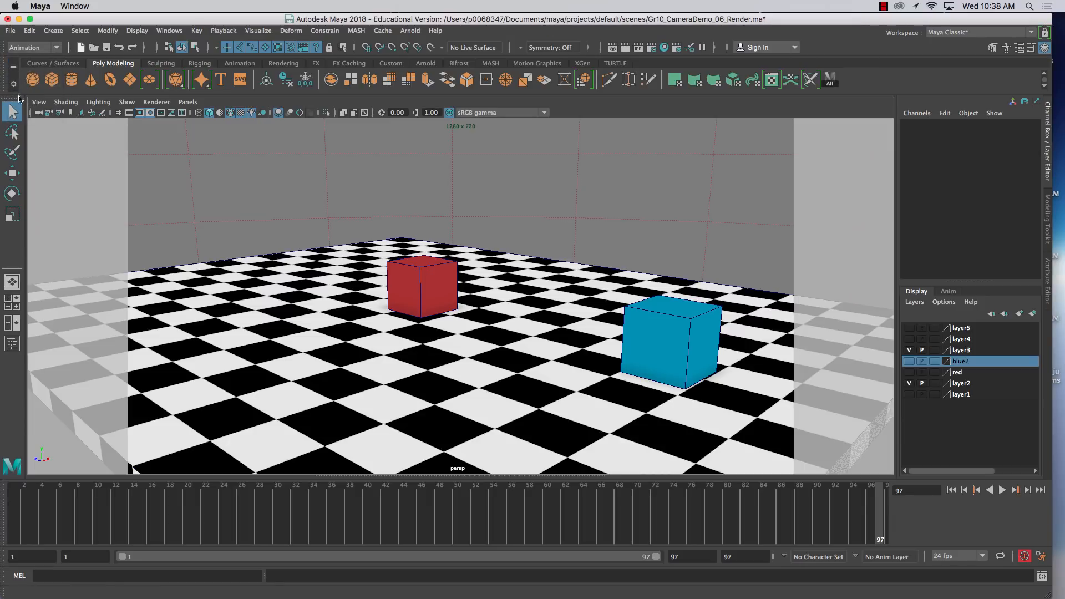
left_click(33, 48)
left_click(23, 104)
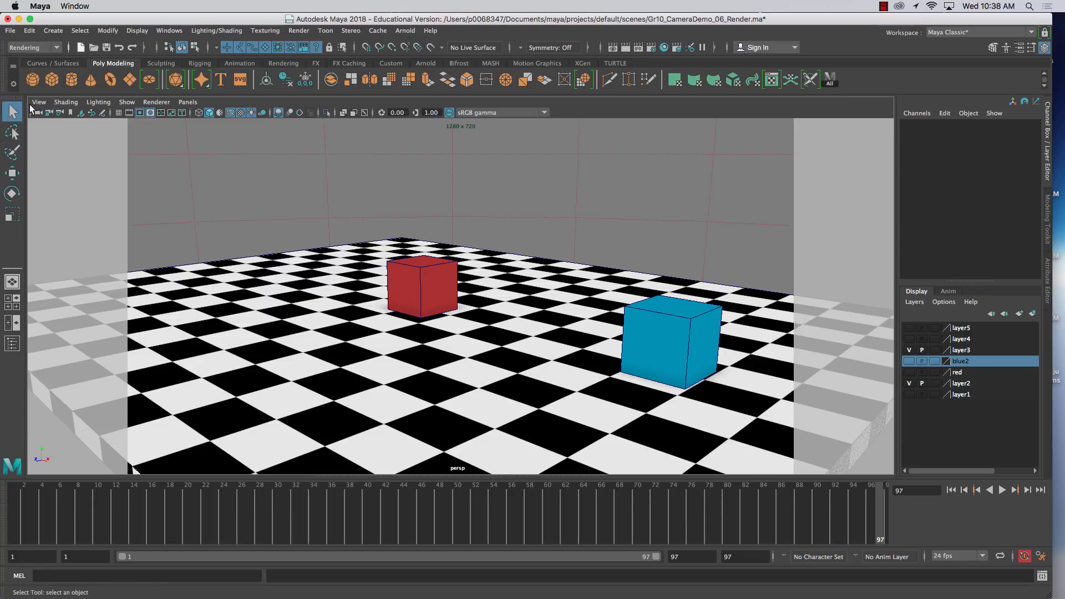
Change the version at the end of the render file name prefix to ver_02.
left_click(300, 31)
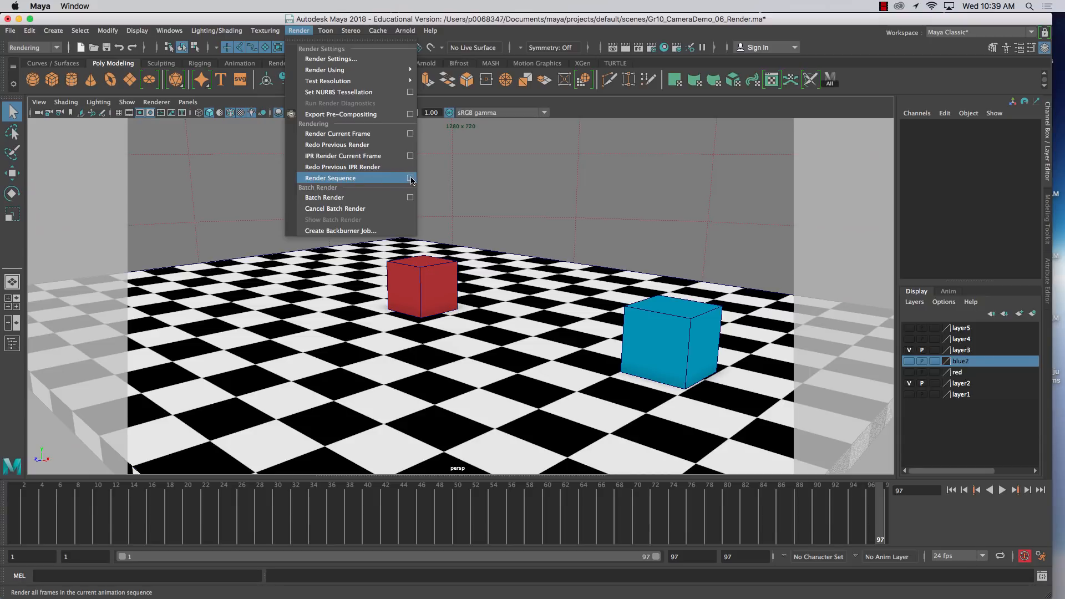
left_click(651, 50)
left_click(651, 50)
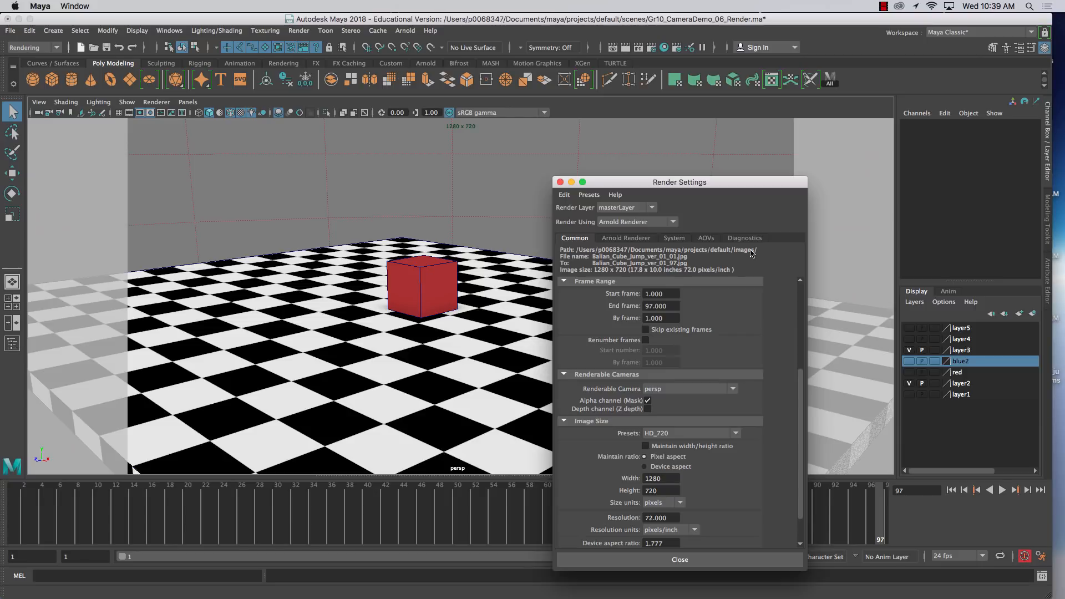
scroll(732, 354, "up", 5)
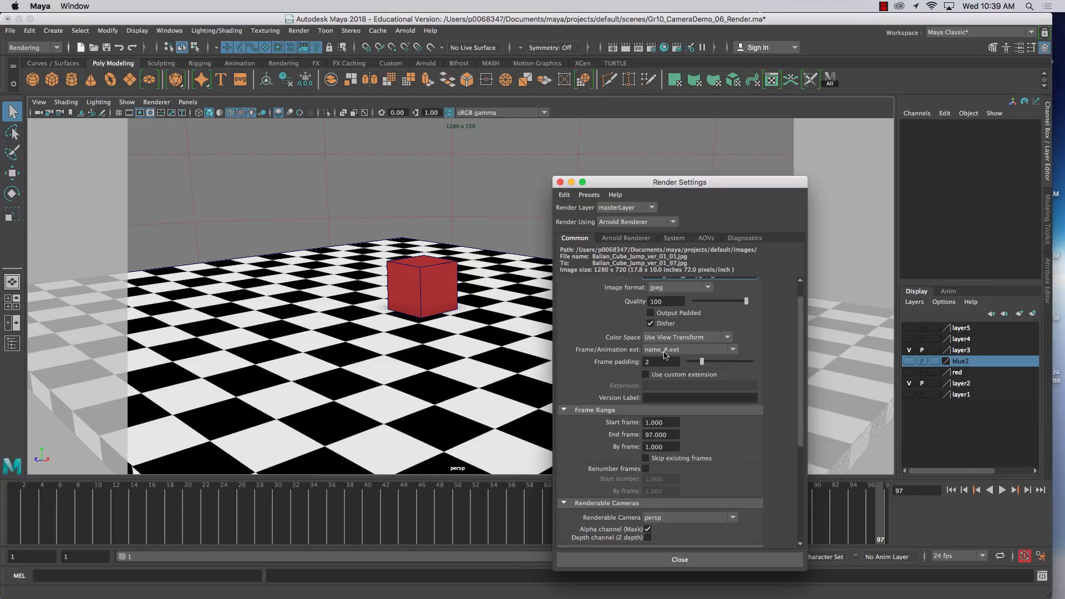
scroll(721, 329, "down", 5)
scroll(723, 329, "up", 5)
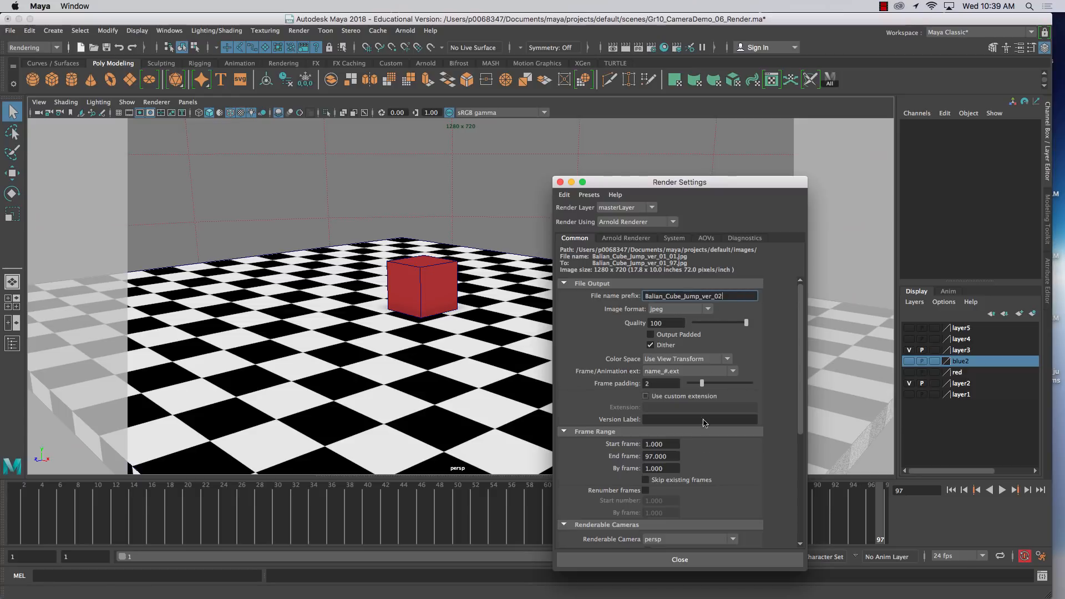
Close the render settings and start a Render Sequence of frames 1-97 with persp as the current camera.
left_click(679, 559)
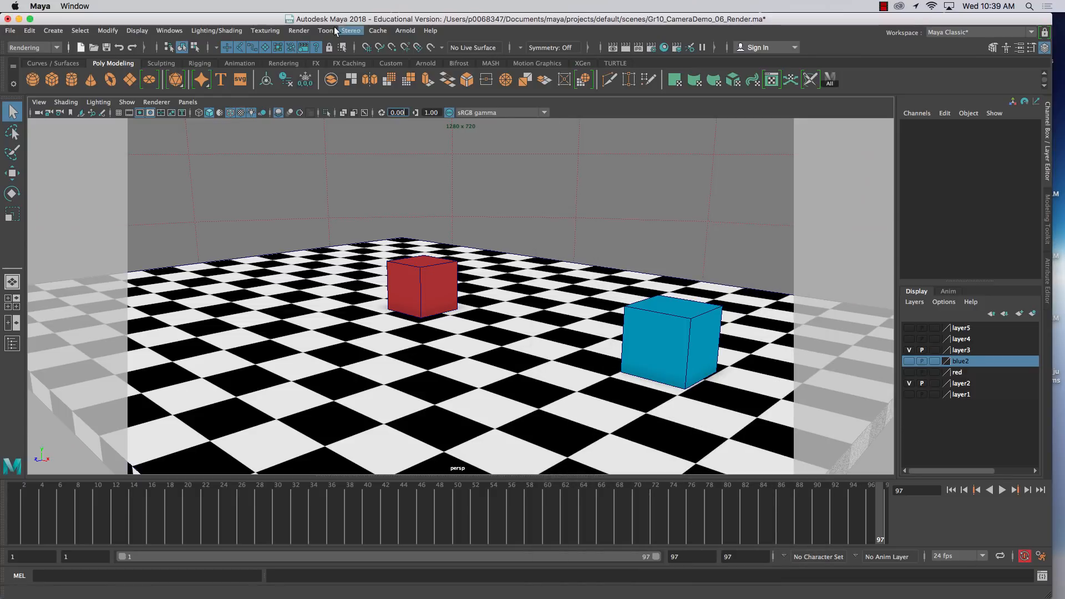
left_click(300, 31)
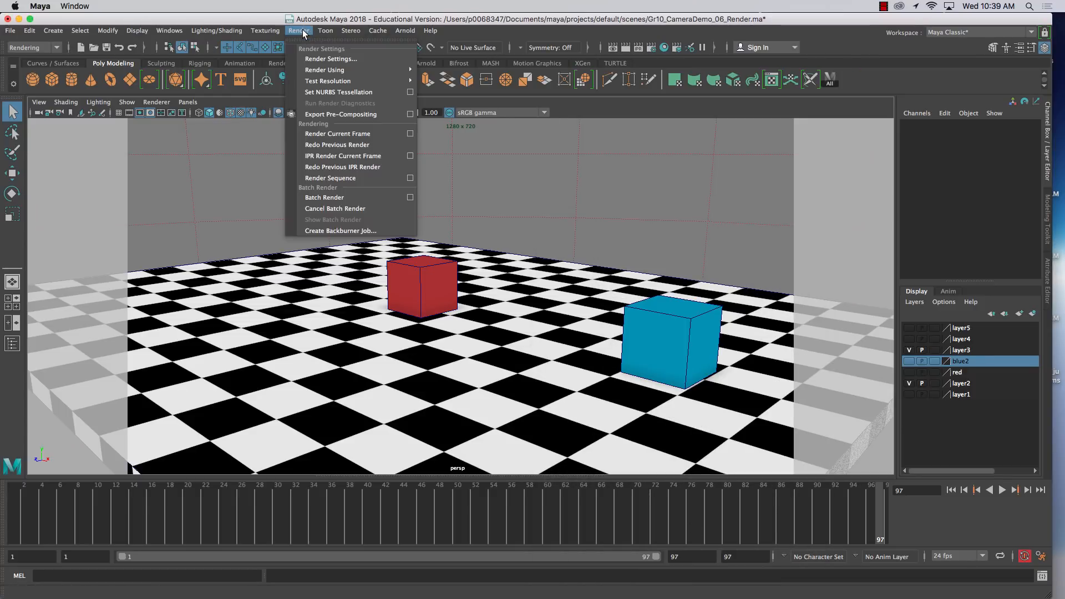
left_click(409, 178)
left_click_drag(439, 215, 445, 147)
left_click_drag(624, 289, 674, 361)
left_click(478, 175)
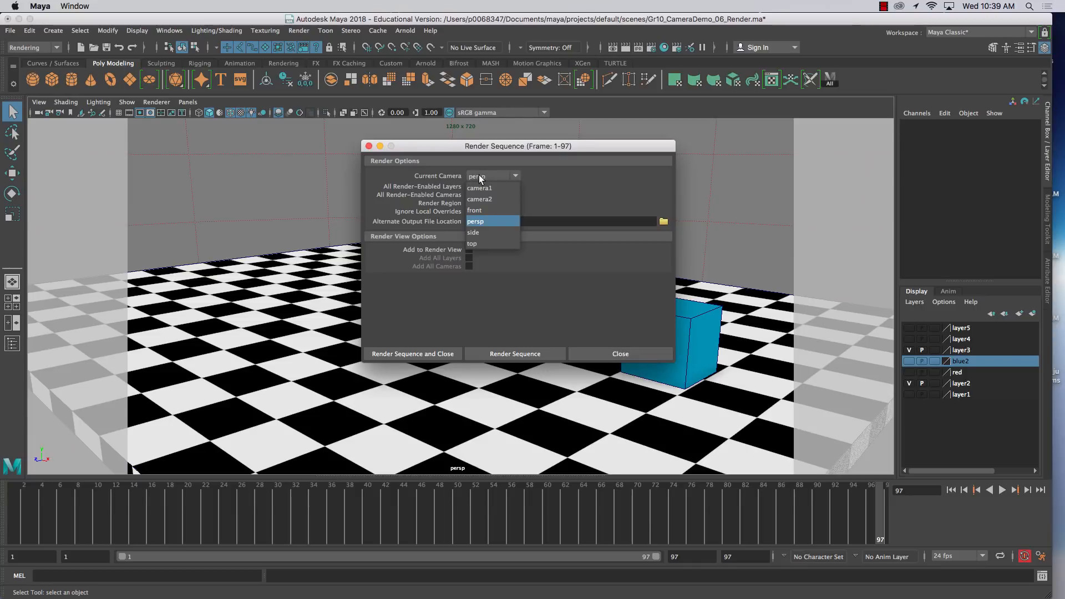
left_click(481, 220)
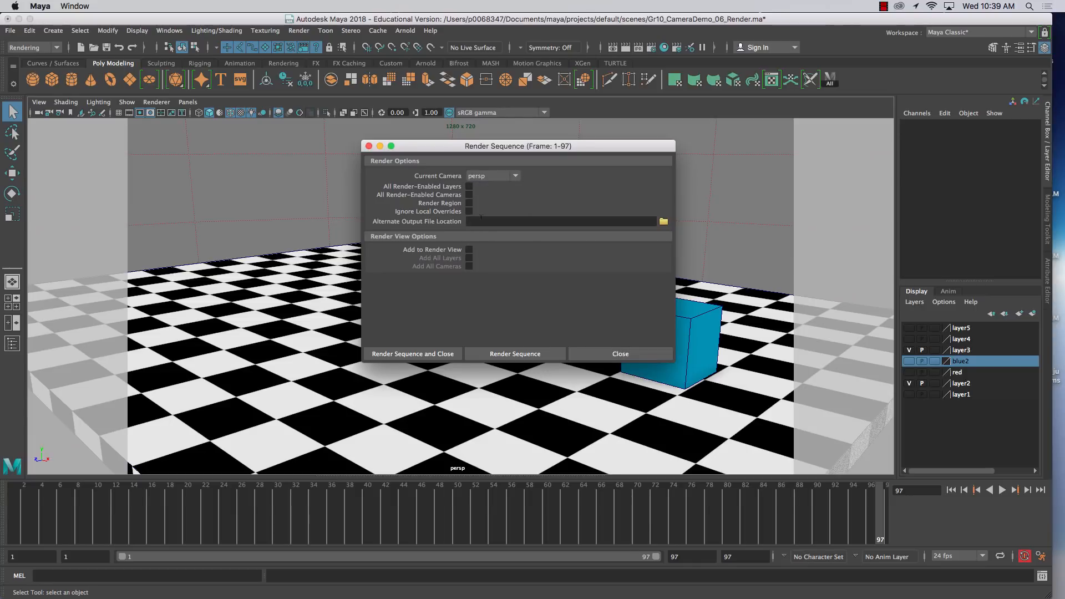
left_click(505, 354)
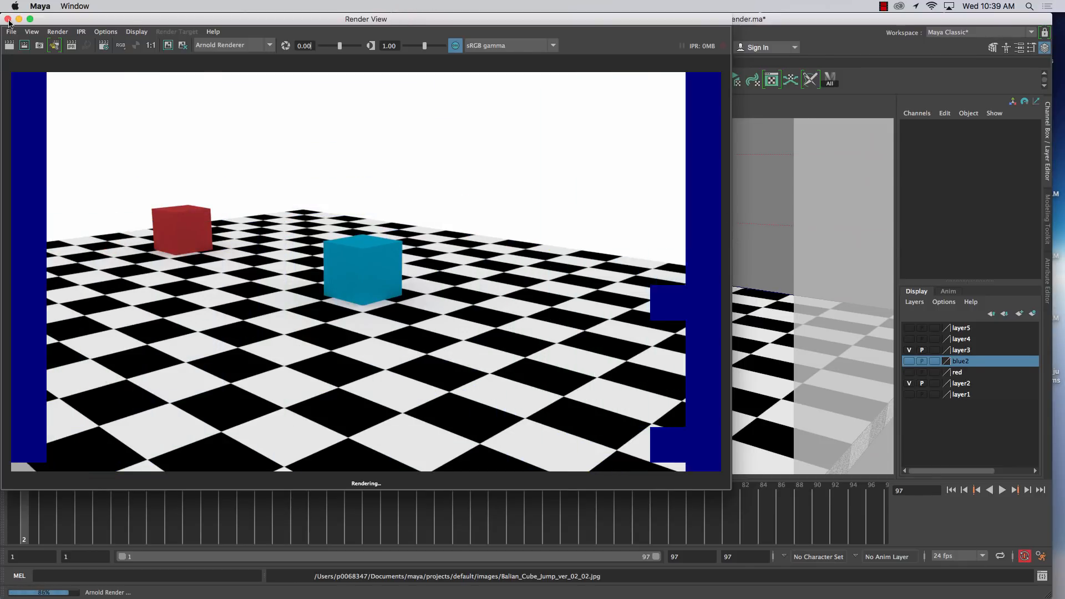
Move the Render View aside to check the Render Sequence window, and bring it back over the viewport.
left_click(8, 20)
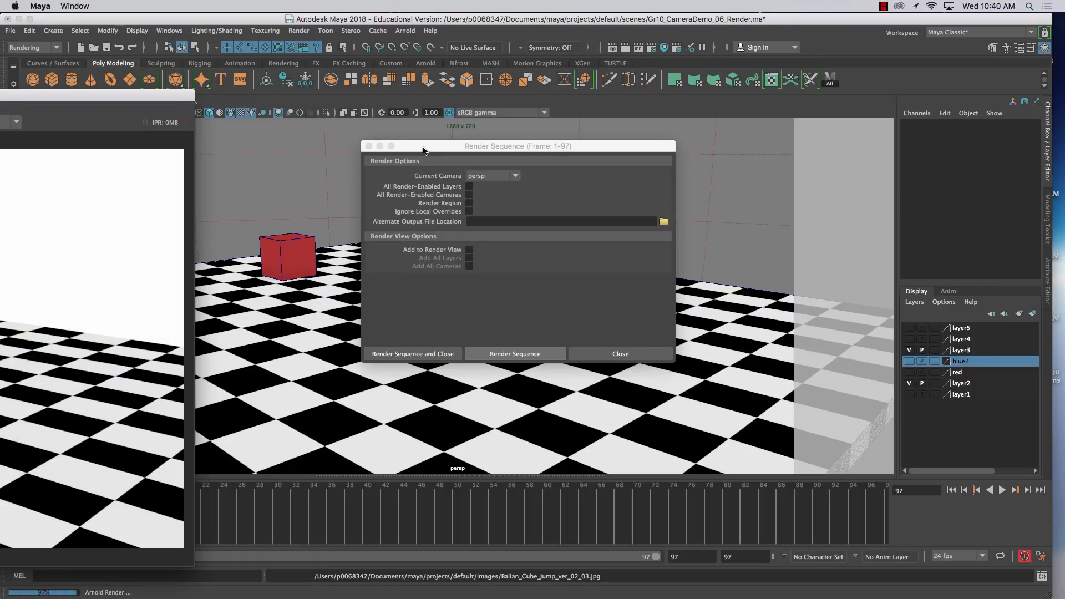
left_click_drag(423, 150, 421, 149)
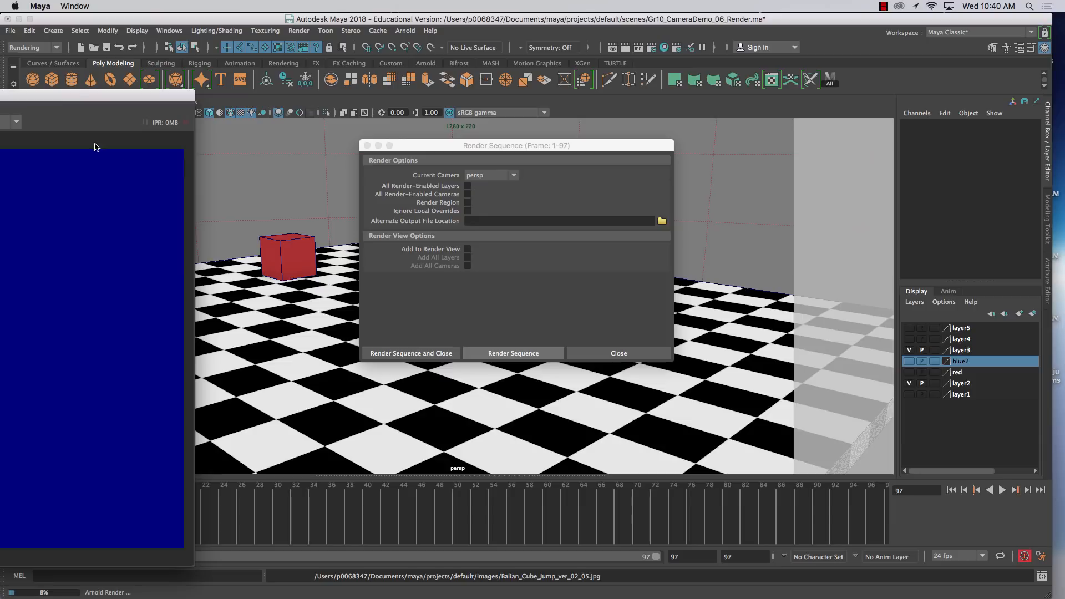
left_click_drag(80, 99, 651, 112)
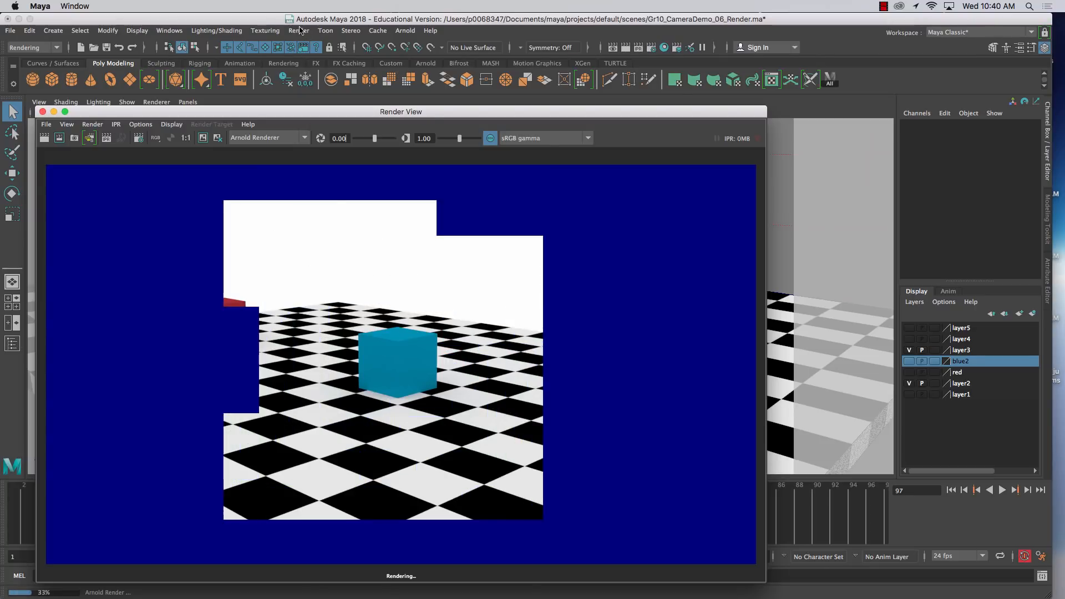
Switch to Premiere Pro and create a new project in the images folder, named with the surname followed by _FinalRenderCubeJump.
mouse_move(482, 591)
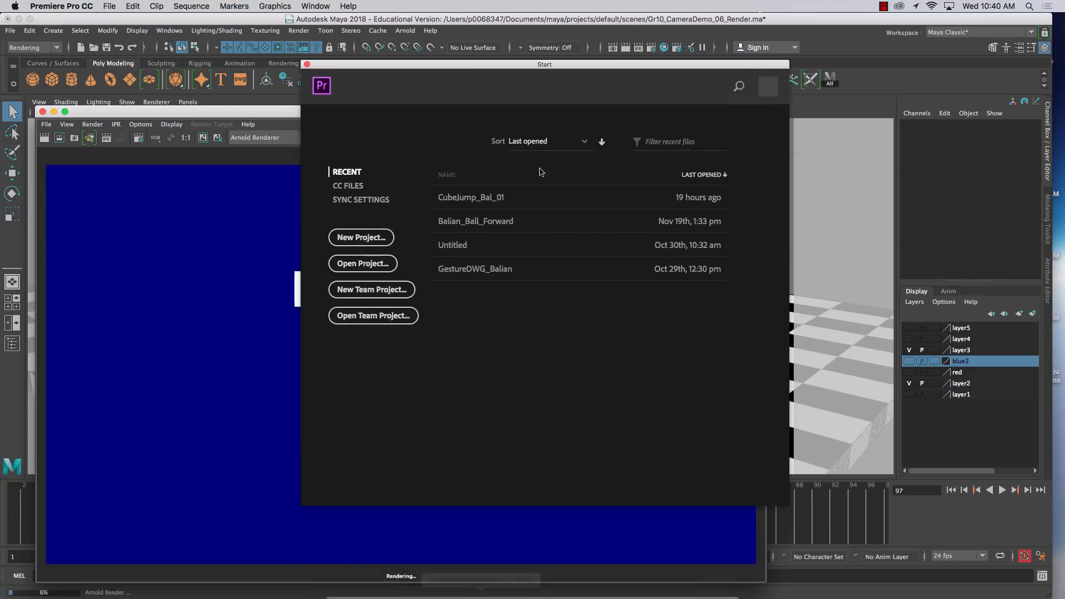
left_click(362, 238)
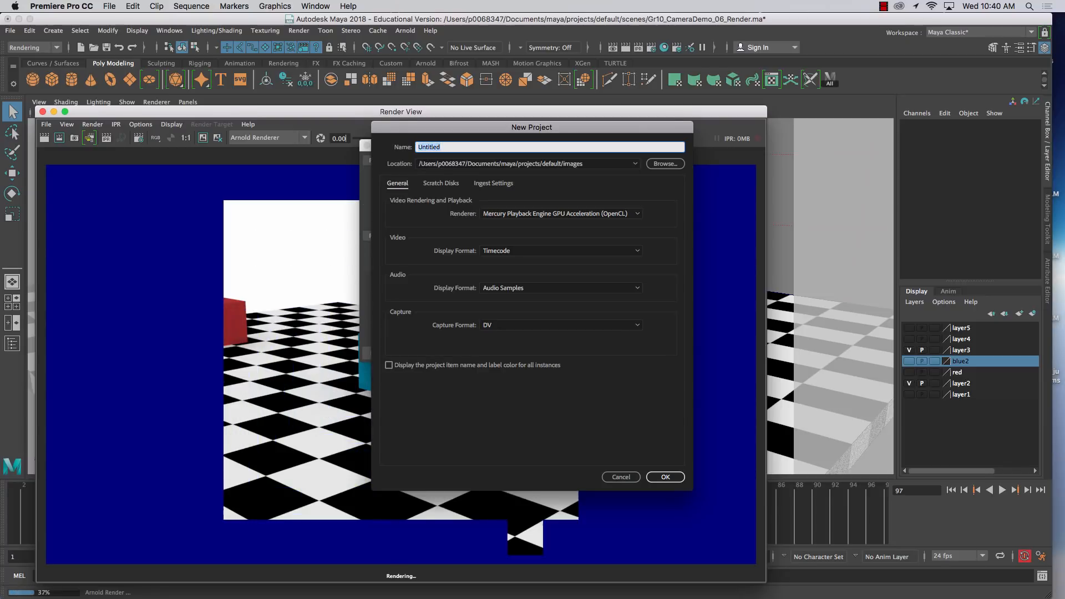
type("Balian")
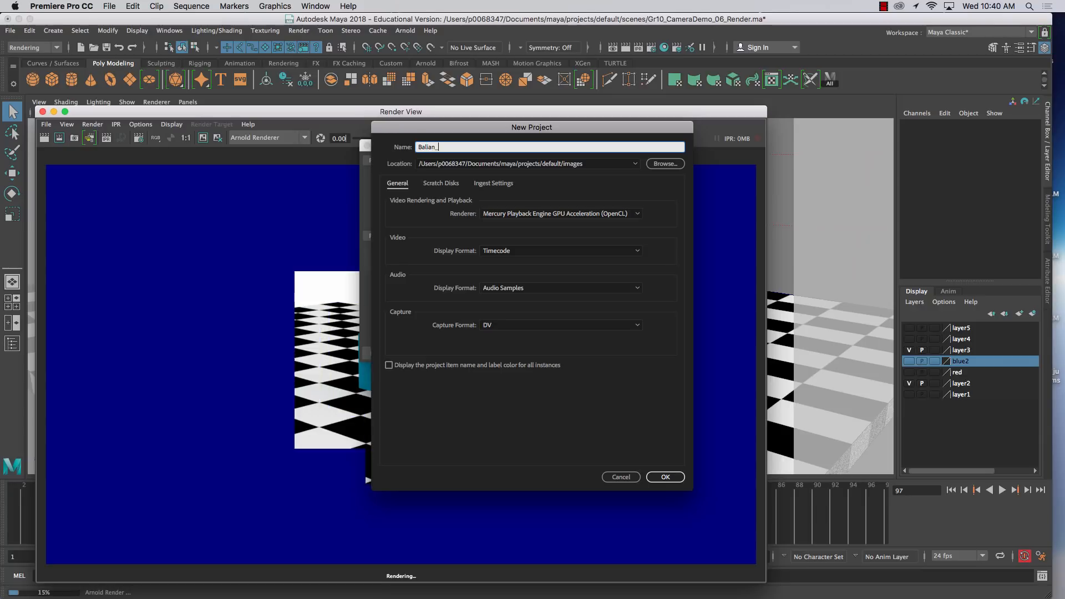
type("_Final")
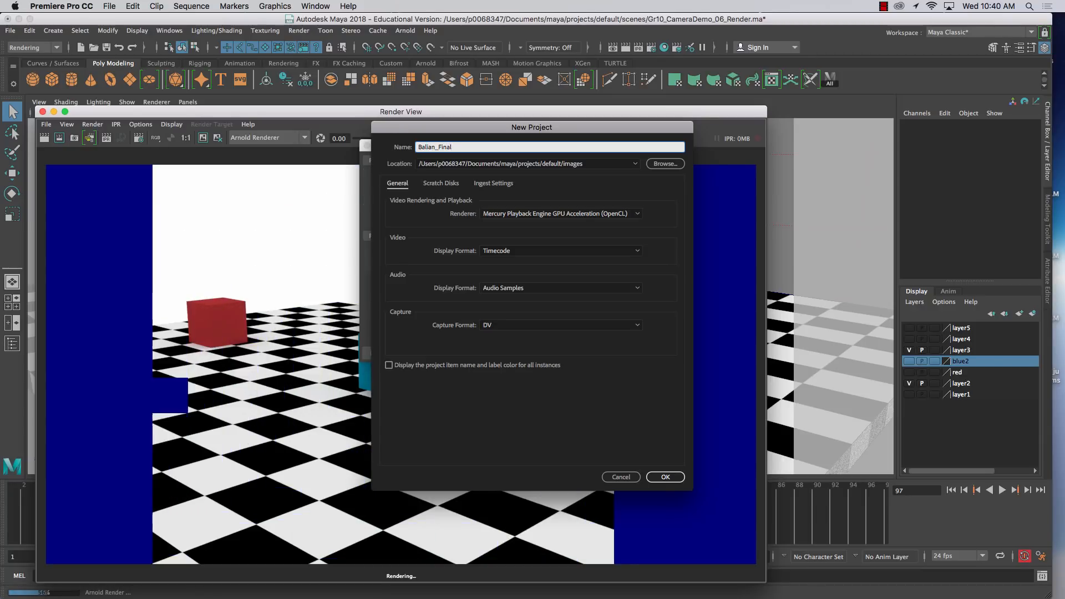
type("Render")
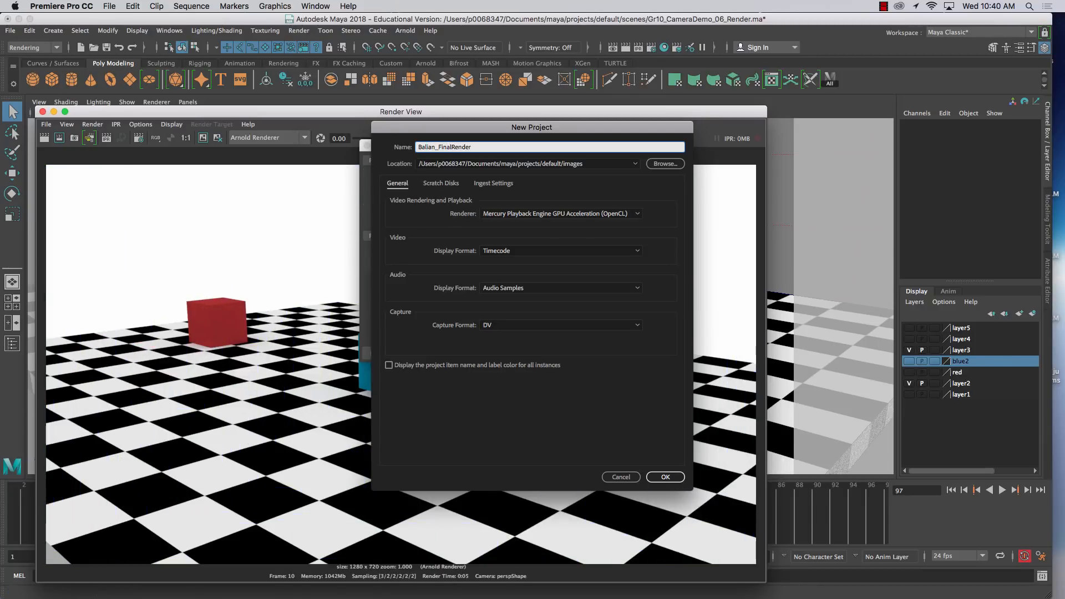
type("CubeJu")
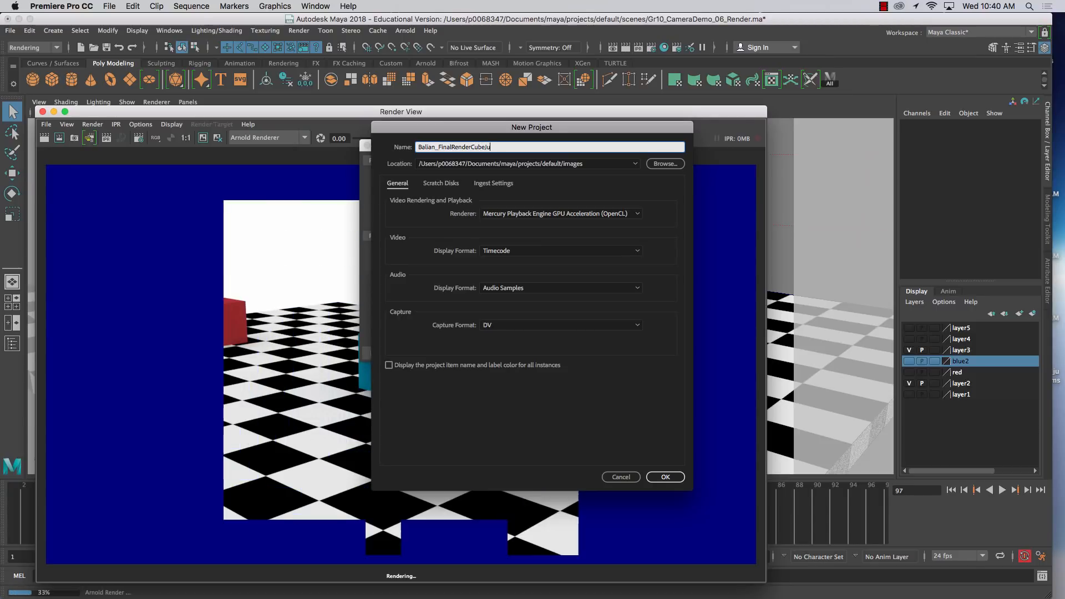
type("mp")
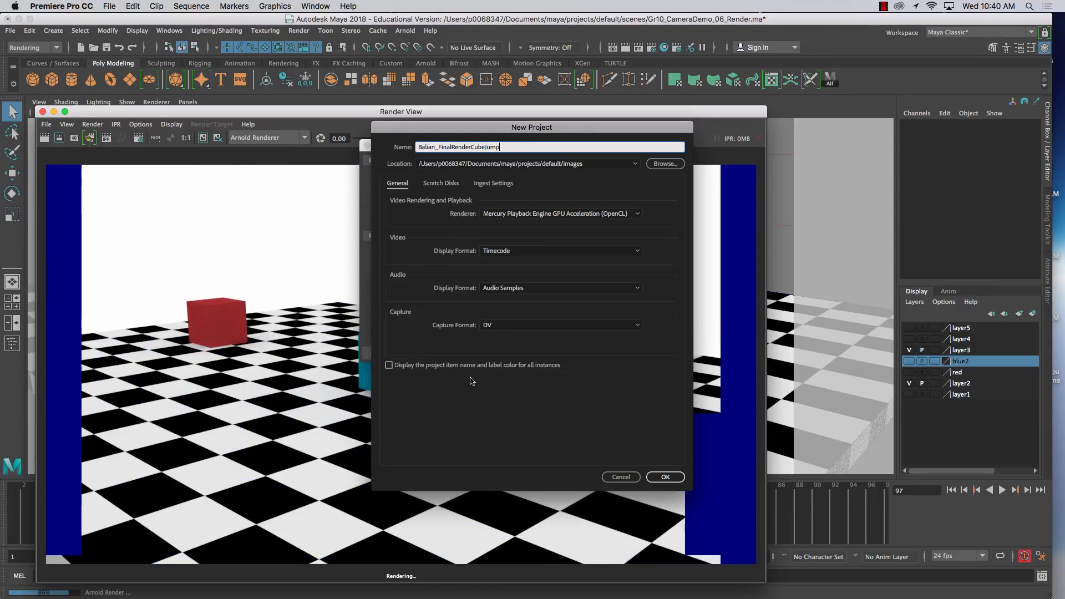
left_click(669, 481)
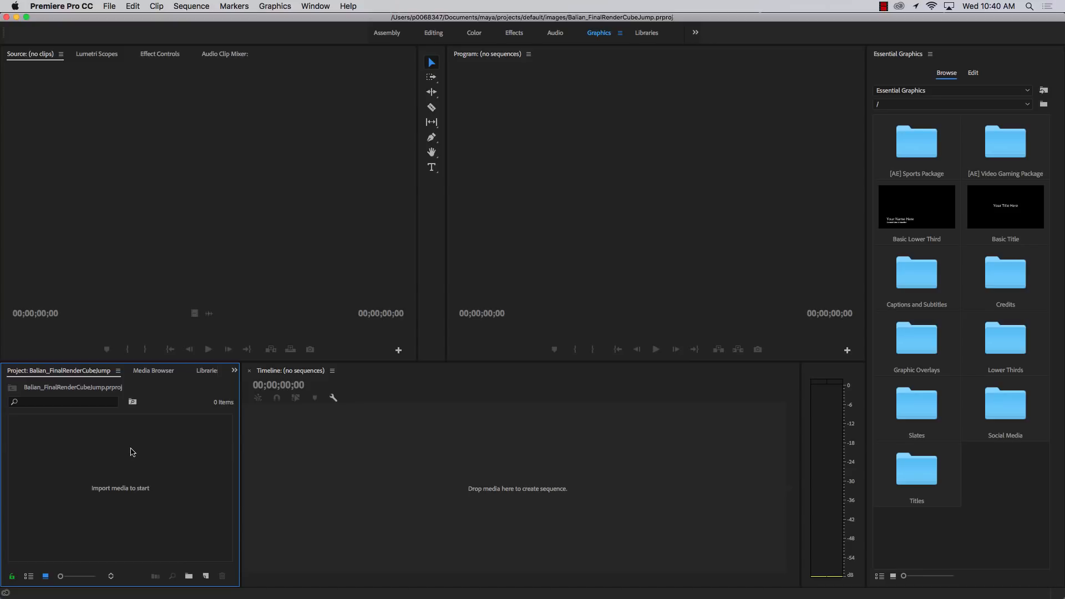
Open the media import dialog, enlarge it and show its image sequence option.
left_click(109, 6)
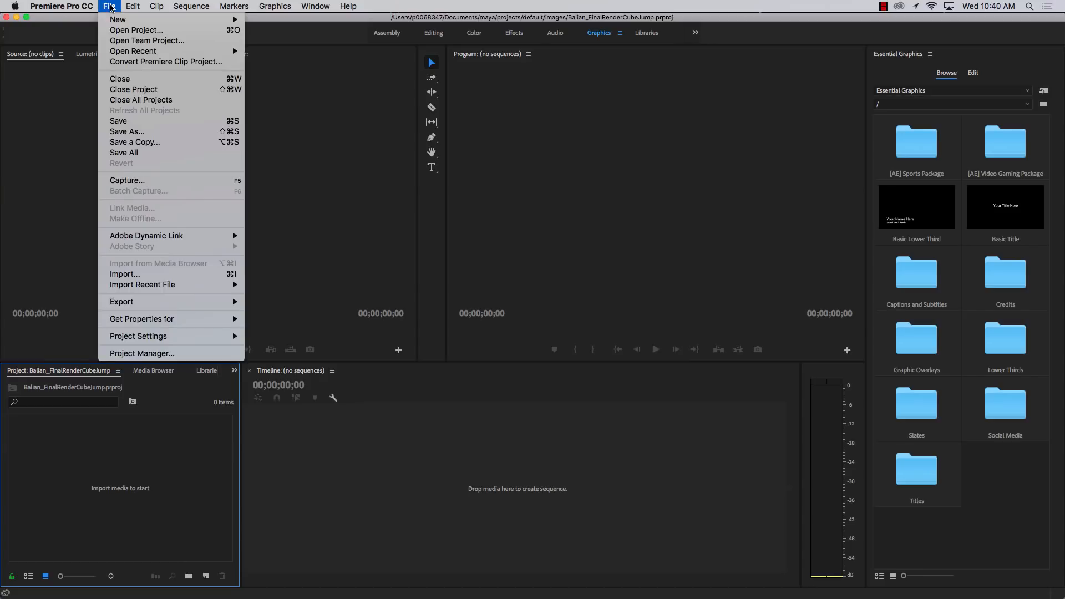
left_click(132, 278)
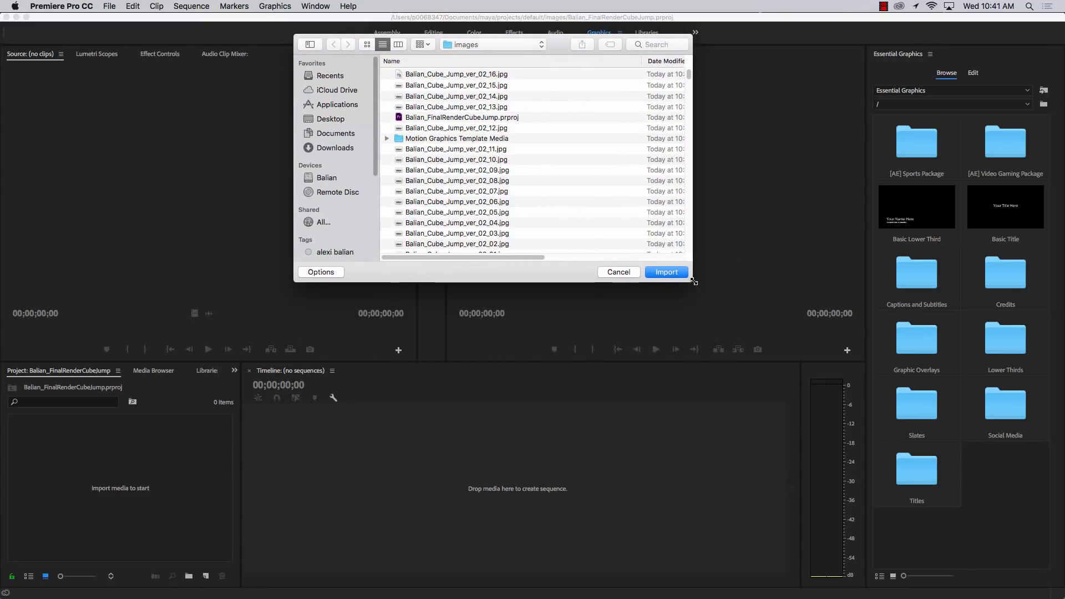
left_click_drag(693, 282, 767, 342)
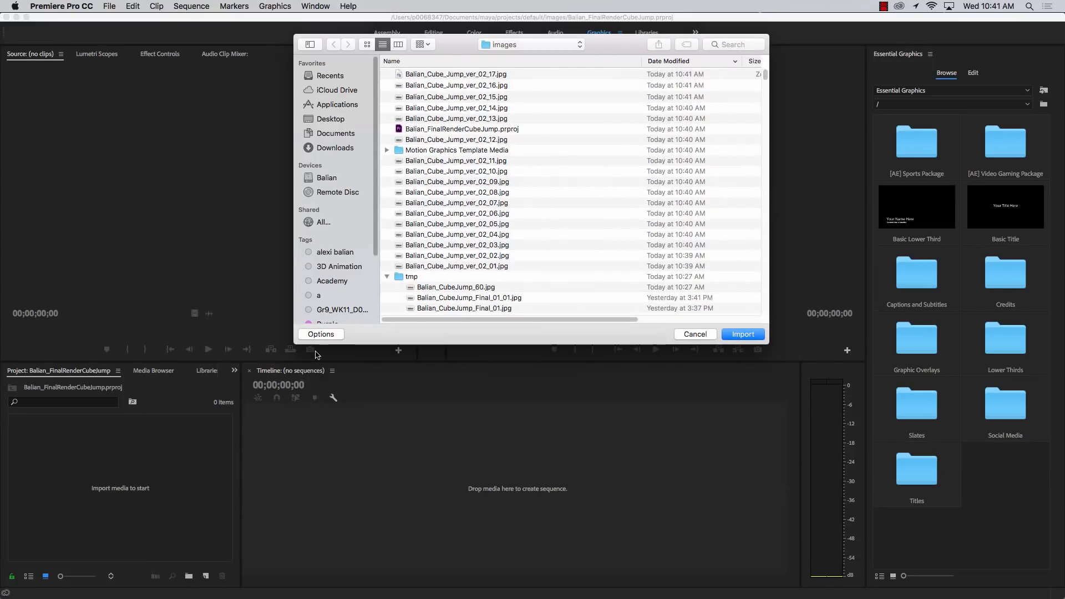
left_click(321, 334)
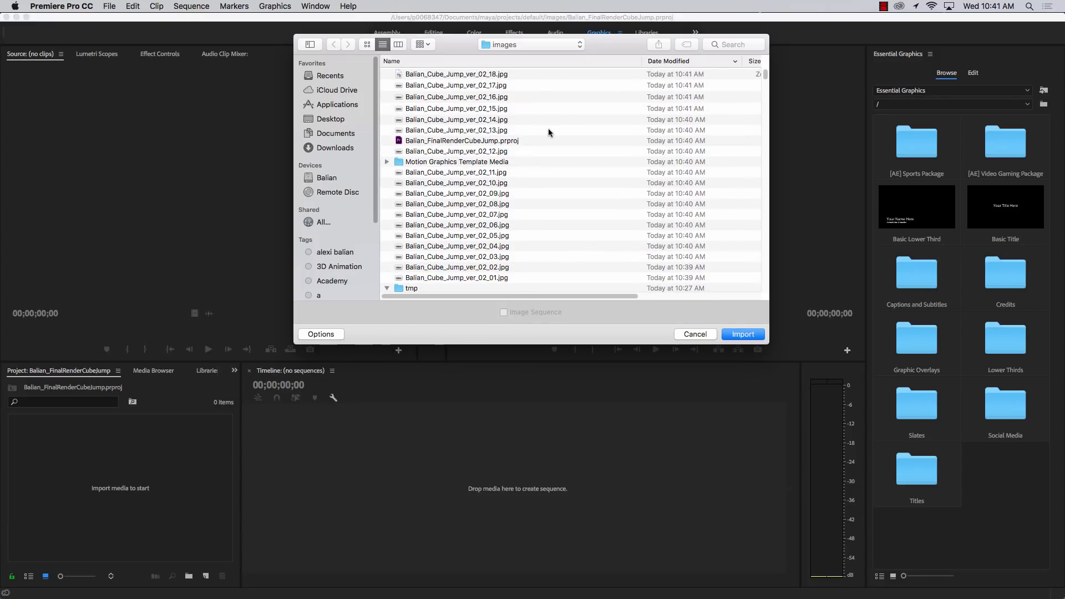
Look through the images folder and its tmp subfolder for the rendered ver_02 cube jump frames.
scroll(535, 171, "down", 10)
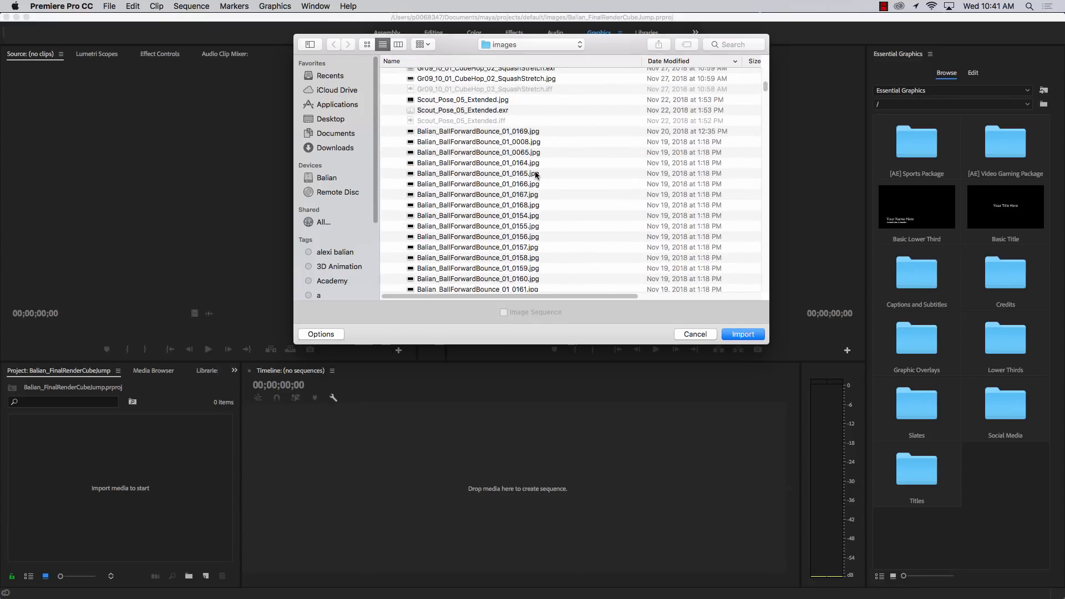
scroll(536, 174, "up", 1)
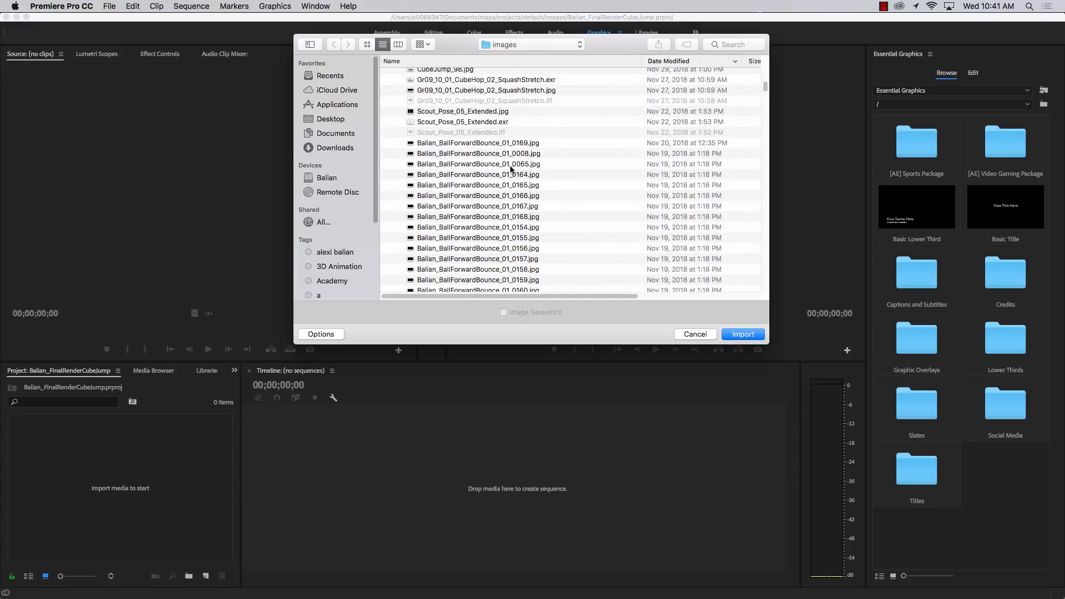
scroll(500, 153, "down", 1)
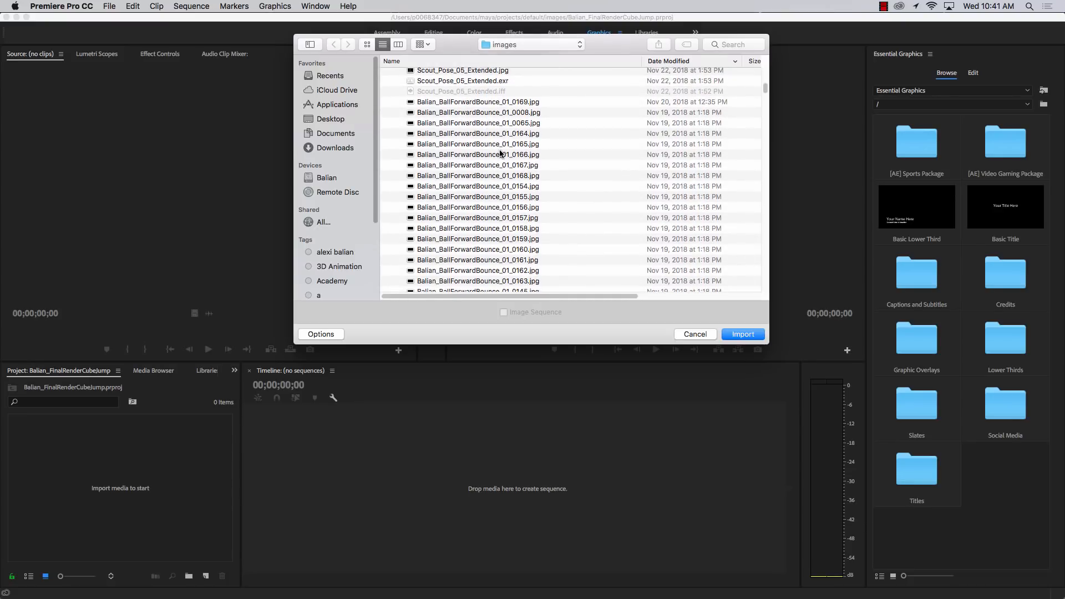
scroll(501, 153, "up", 12)
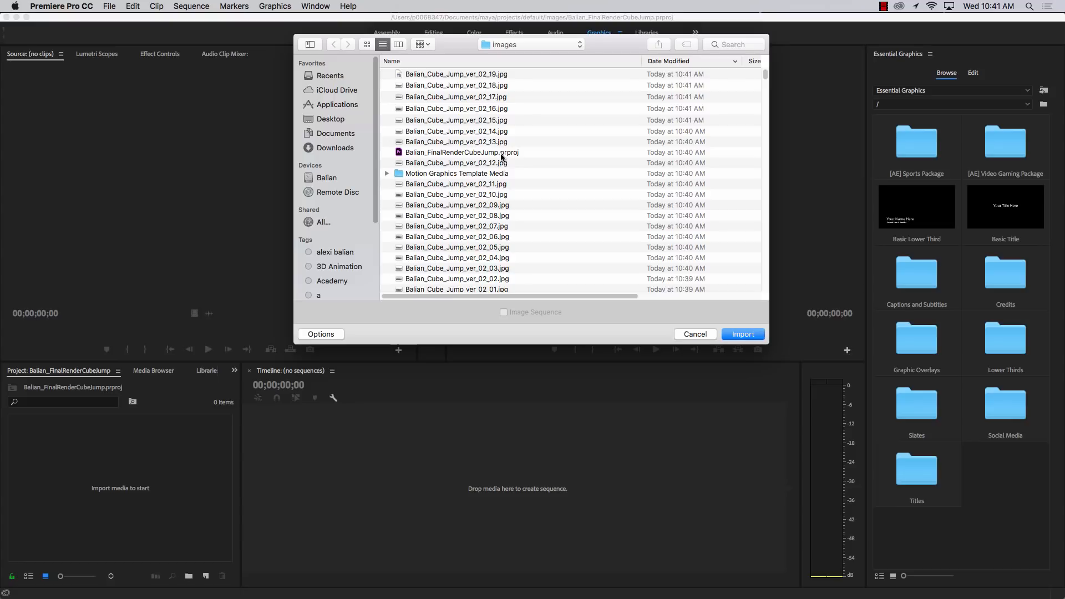
scroll(500, 153, "down", 5)
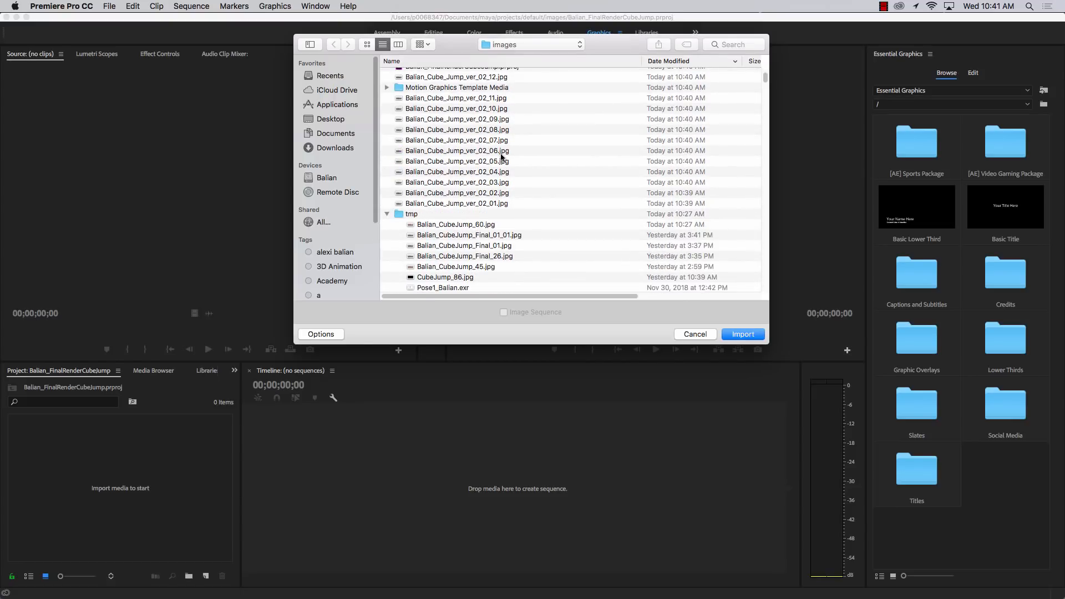
scroll(500, 155, "down", 15)
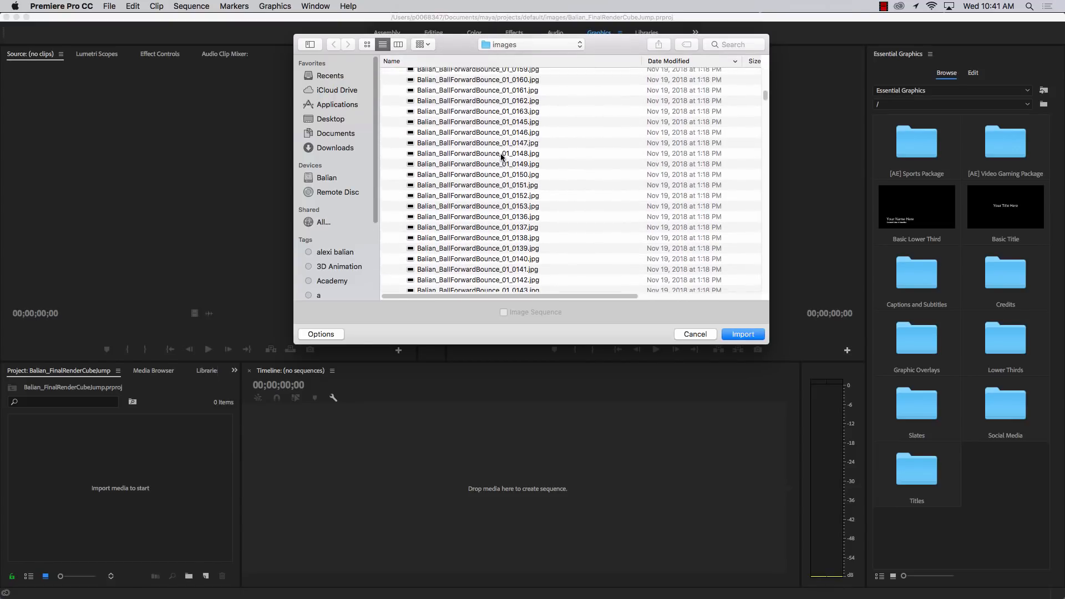
scroll(500, 154, "down", 5)
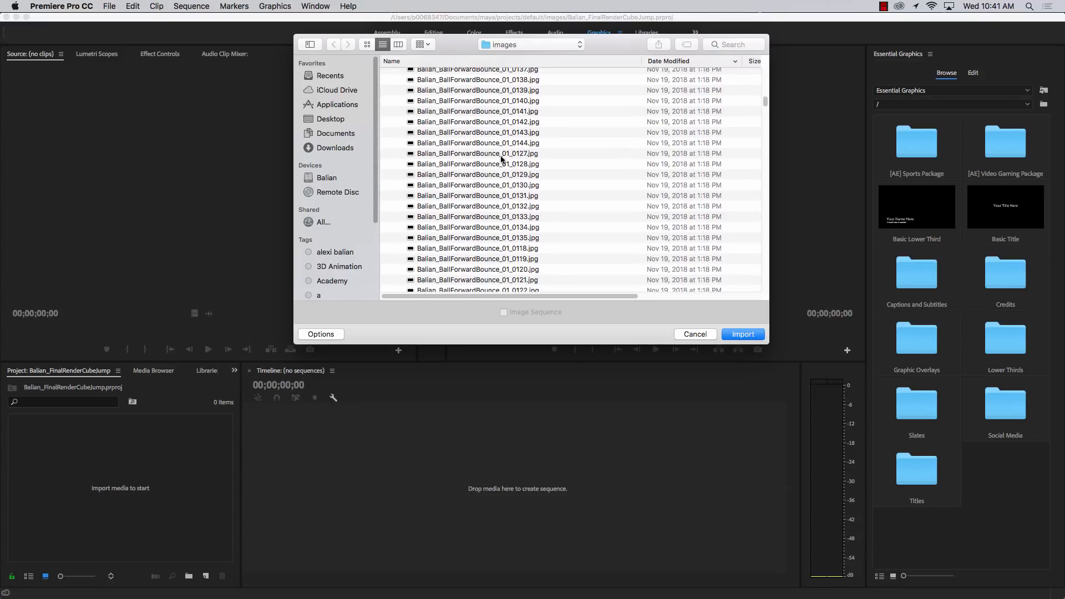
scroll(501, 158, "down", 10)
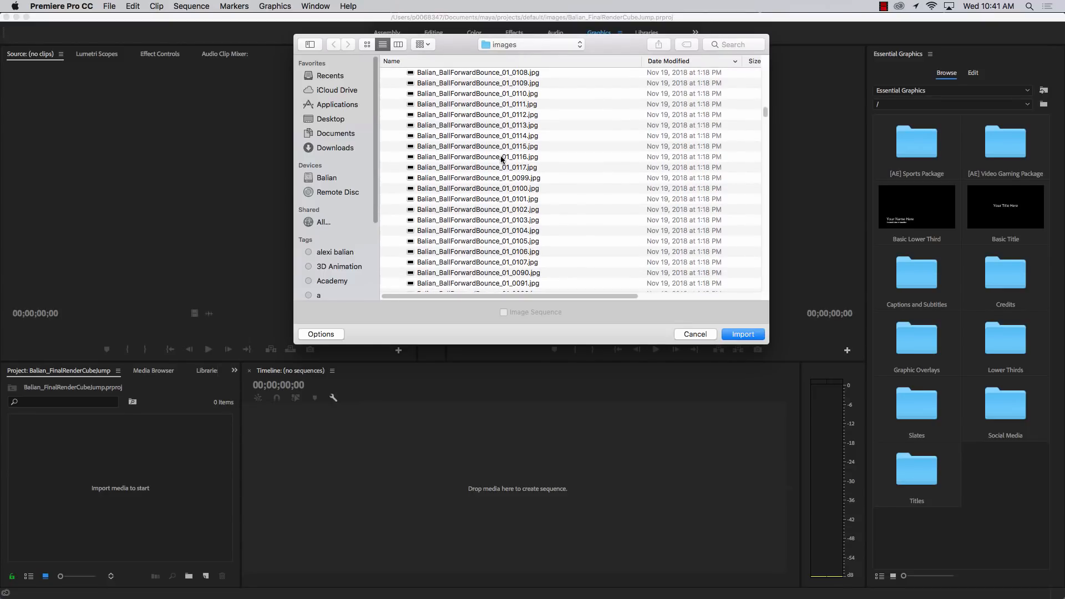
scroll(501, 158, "up", 13)
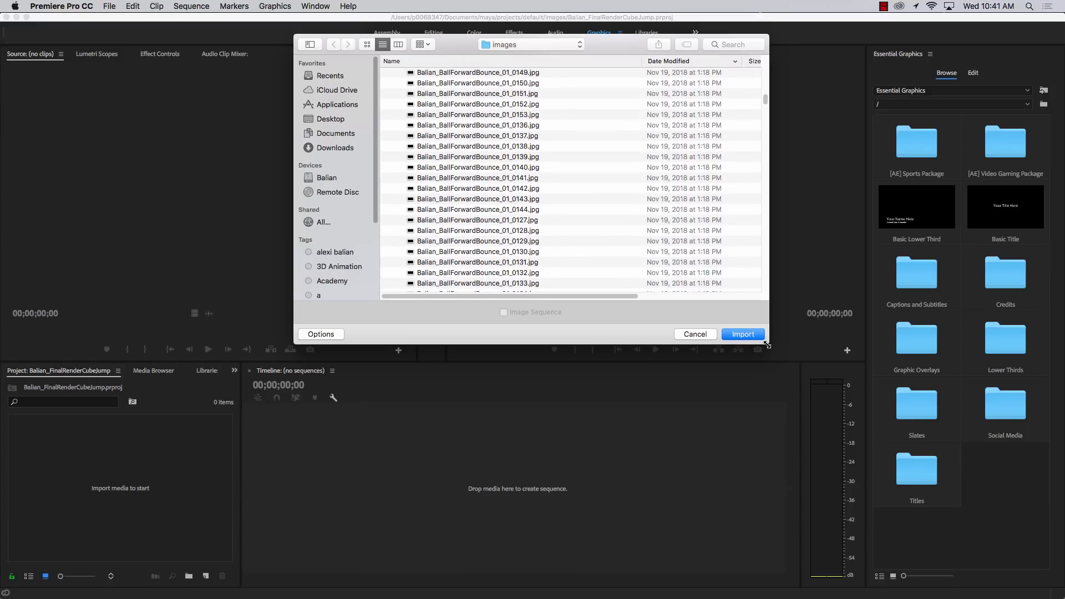
Enlarge the import dialog, sort the files by most recently modified, and collapse the tmp folder.
left_click_drag(767, 345, 977, 530)
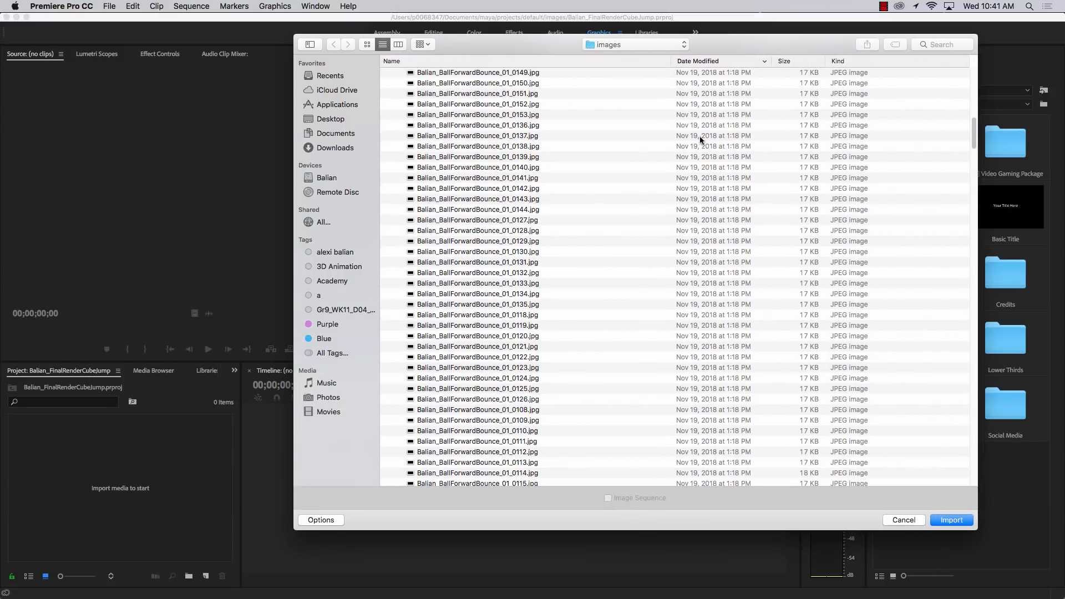
left_click(694, 62)
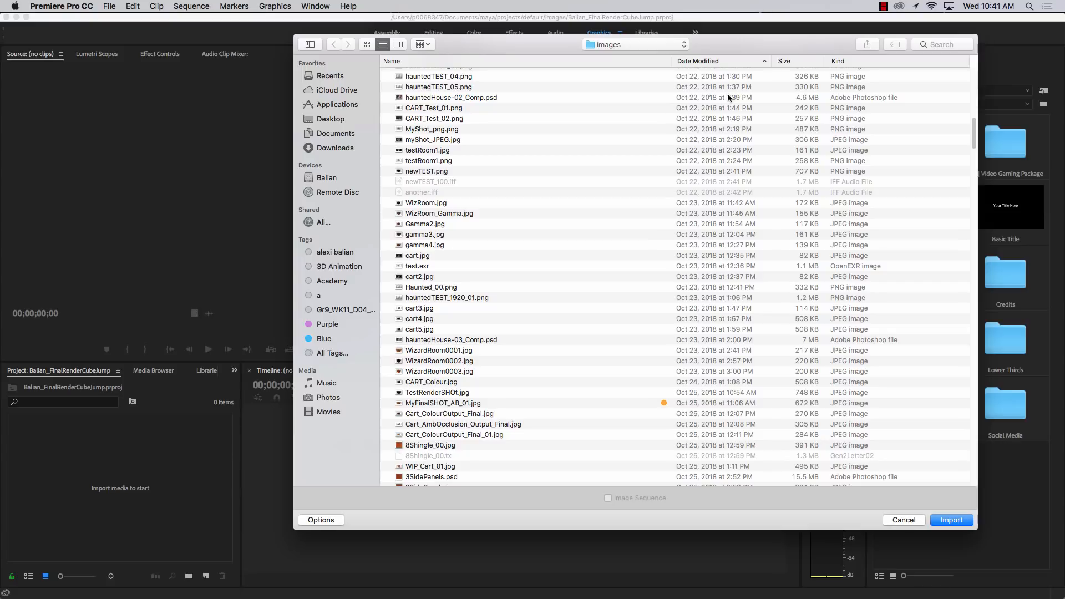
left_click(714, 62)
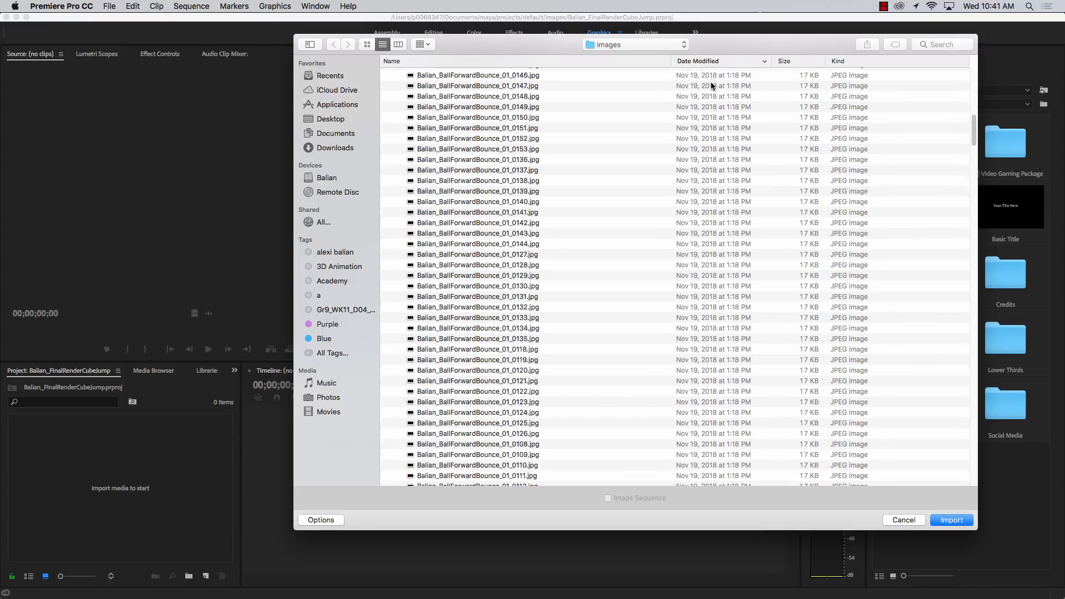
scroll(713, 84, "up", 10)
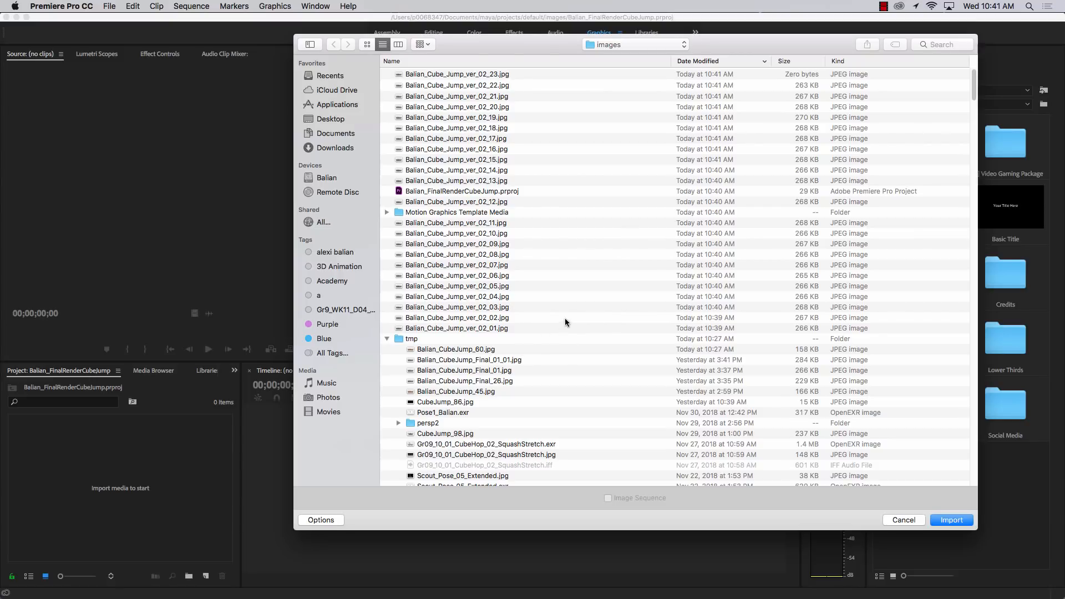
scroll(618, 334, "down", 1)
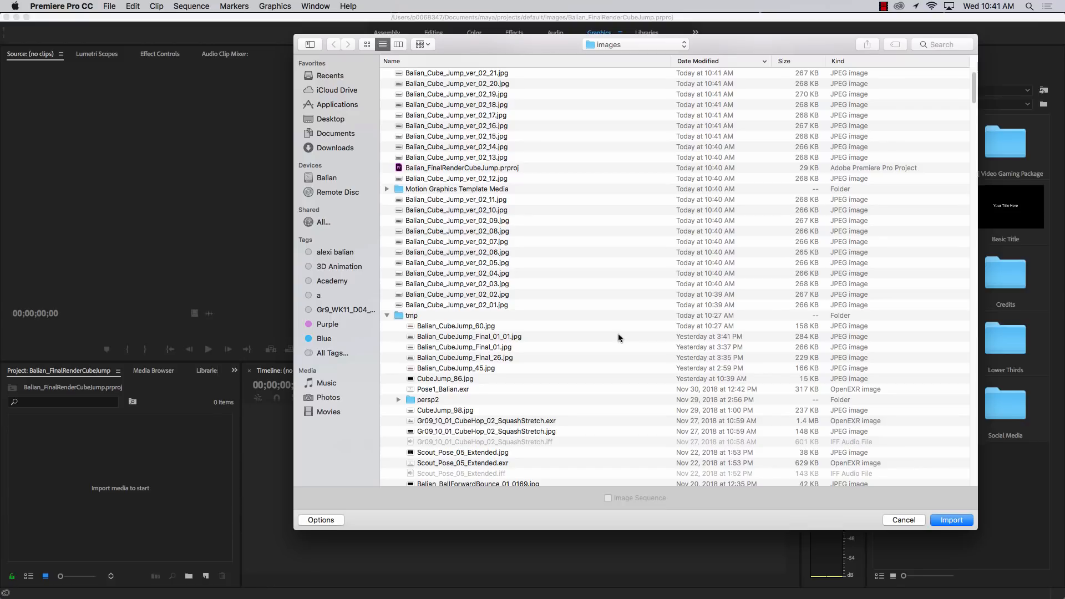
left_click(387, 315)
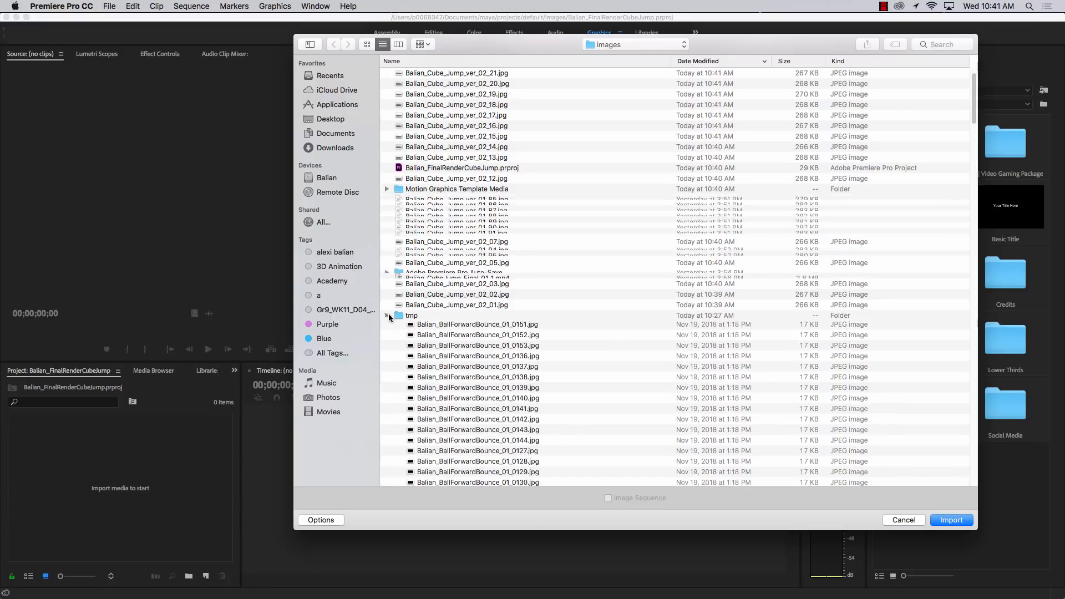
Import the Cube_Jump_ver_01 frames as an image sequence, starting from the file ending in ver_01_01.jpg.
scroll(397, 209, "up", 1)
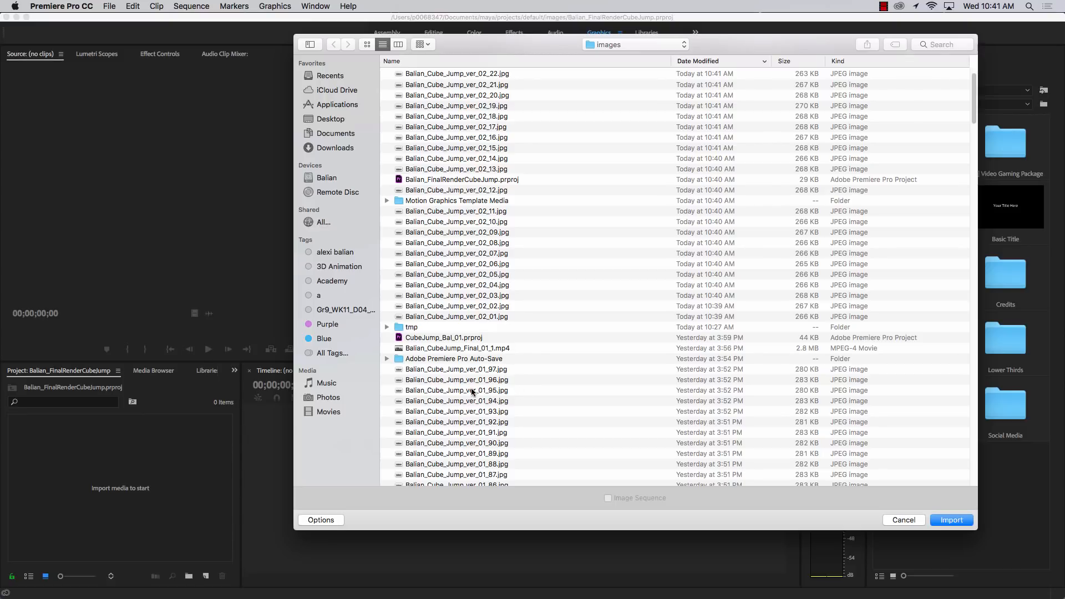
scroll(472, 392, "down", 10)
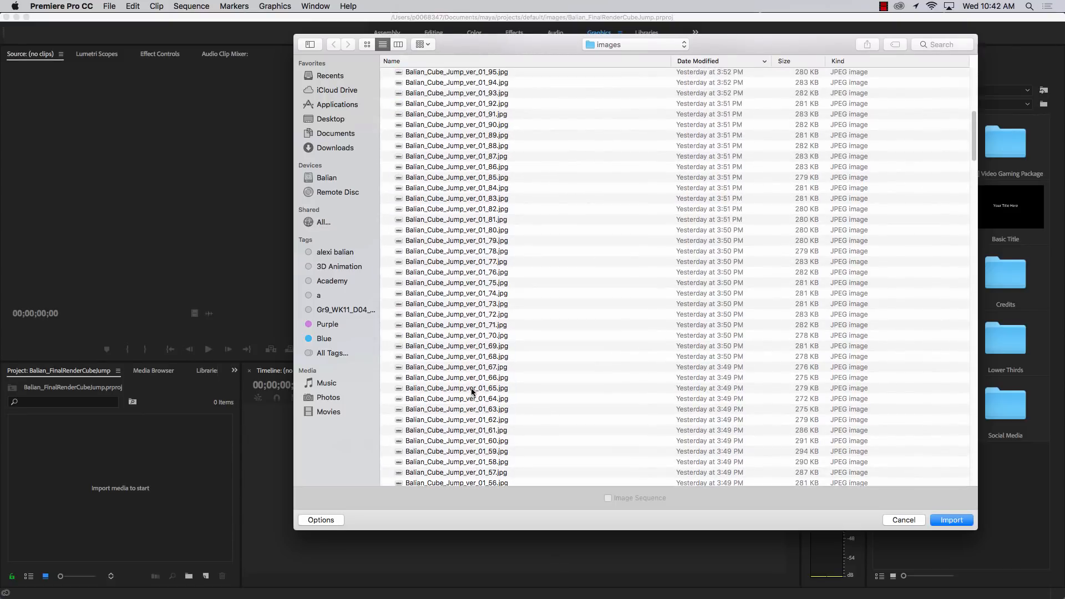
scroll(472, 390, "down", 15)
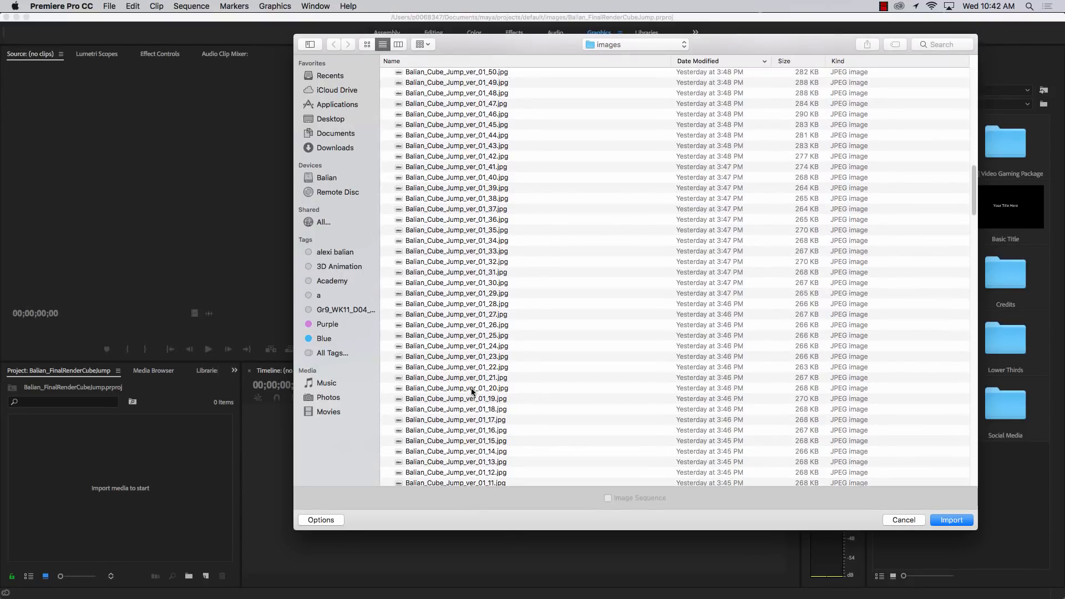
scroll(472, 390, "down", 8)
scroll(471, 388, "up", 1)
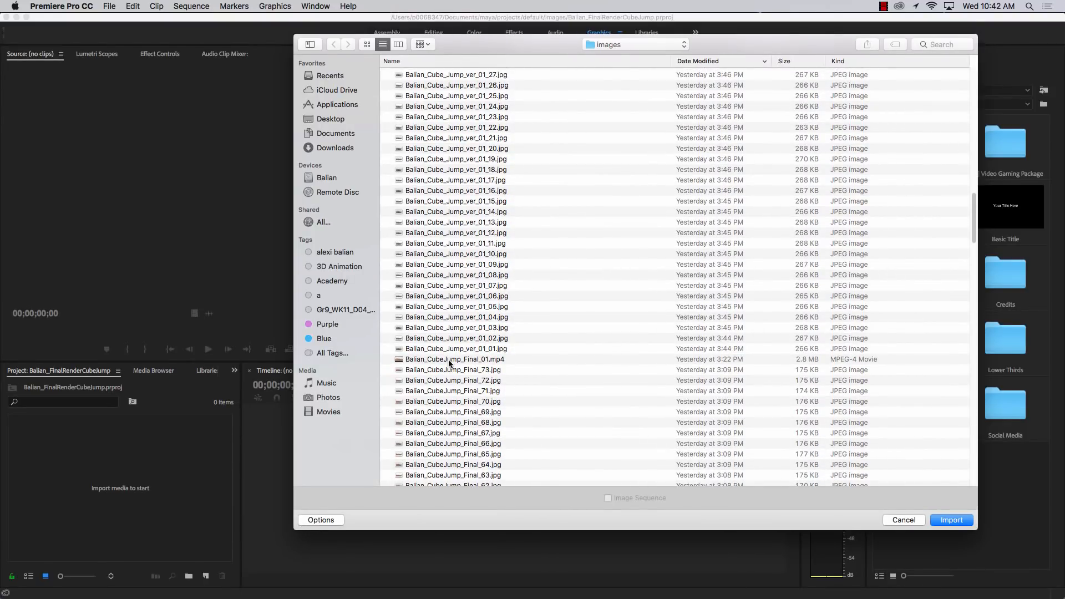
left_click(480, 348)
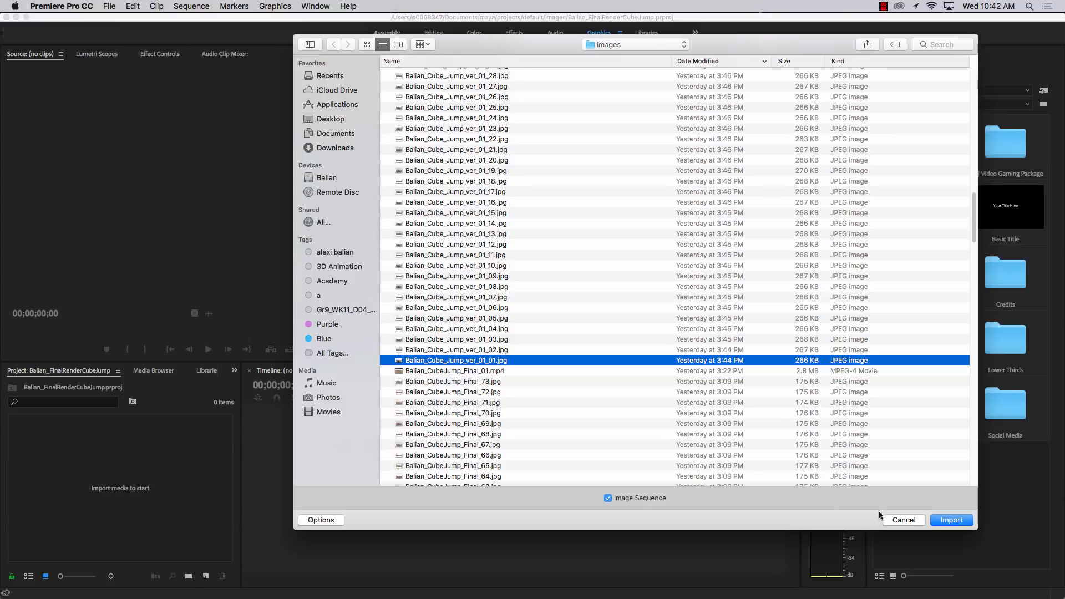
left_click(950, 520)
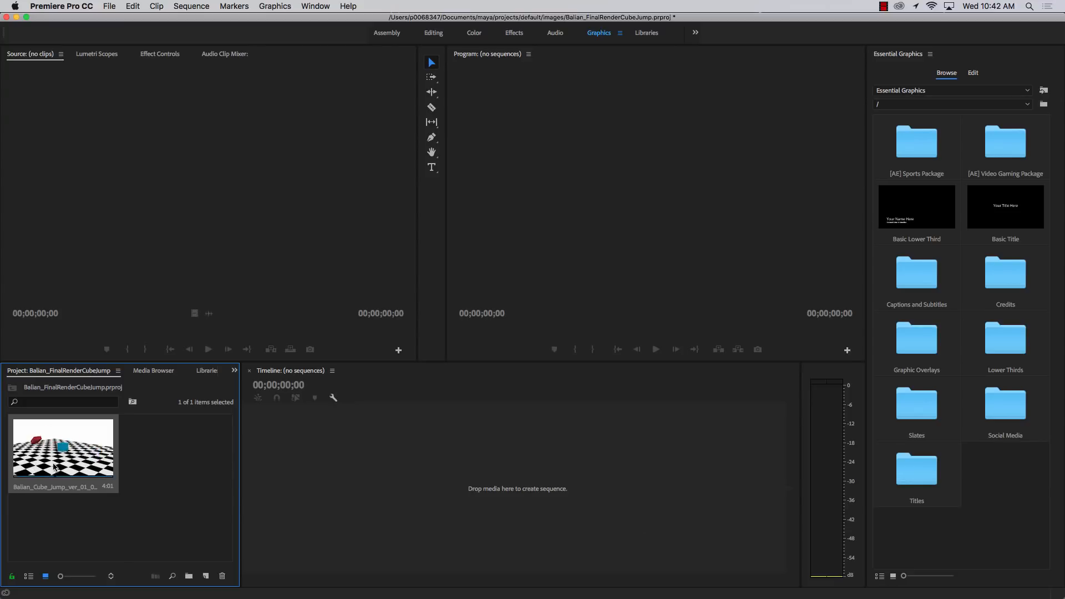
Create a sequence from the imported cube jump clip and shift the clip on V1 to start at 00:00:01:00.
left_click_drag(70, 452, 324, 473)
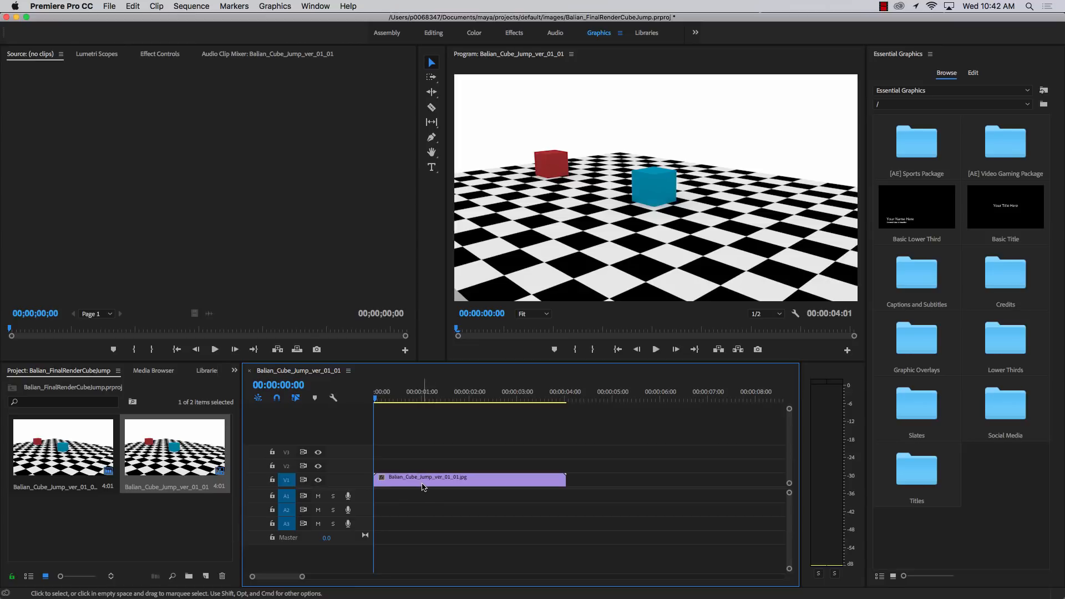
left_click_drag(423, 487, 462, 487)
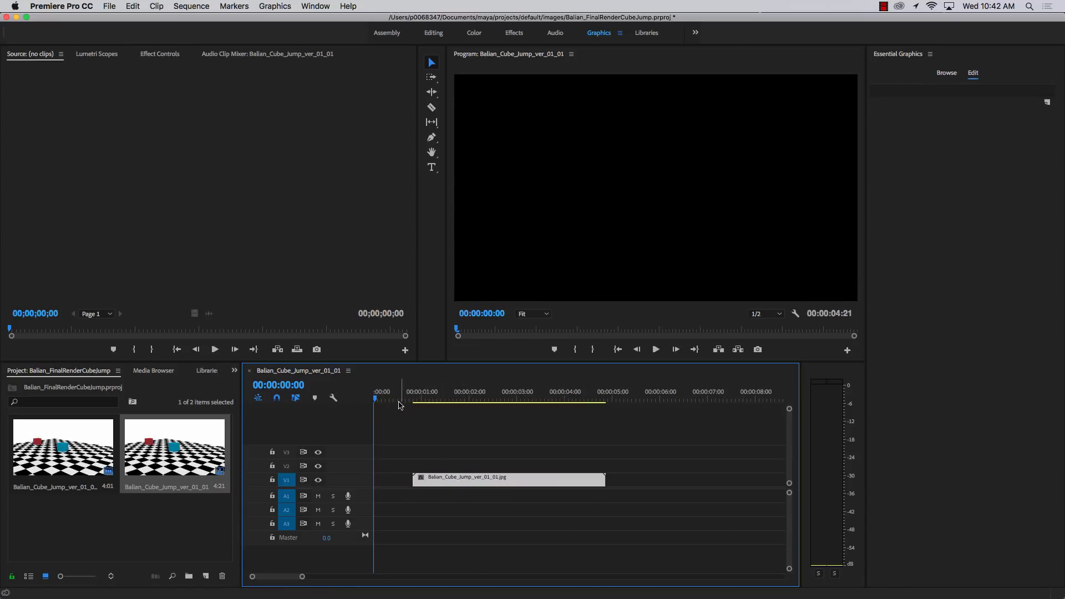
left_click_drag(380, 399, 421, 407)
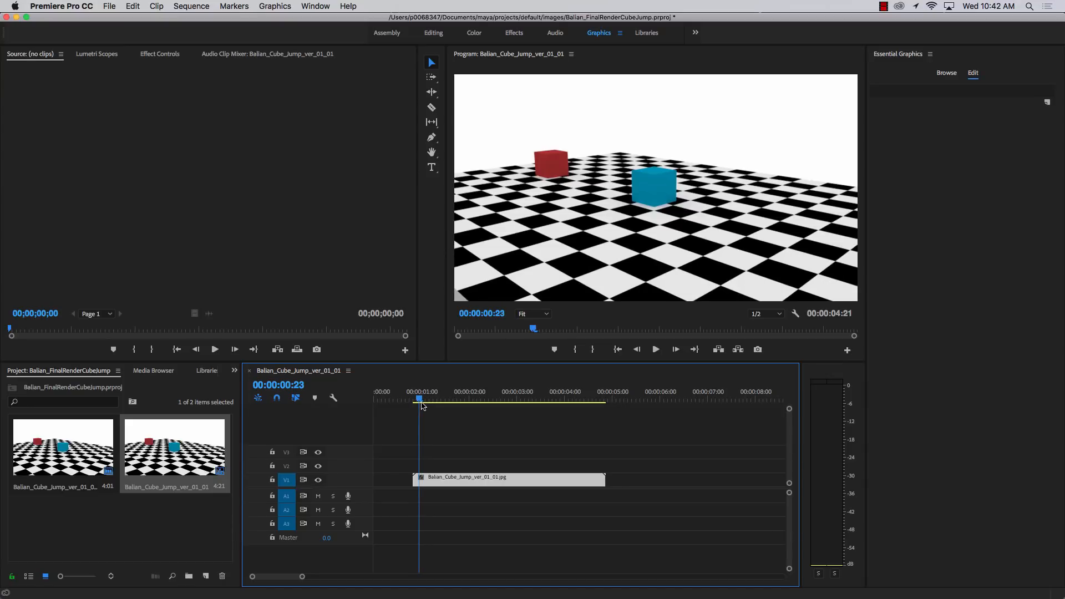
left_click(421, 403)
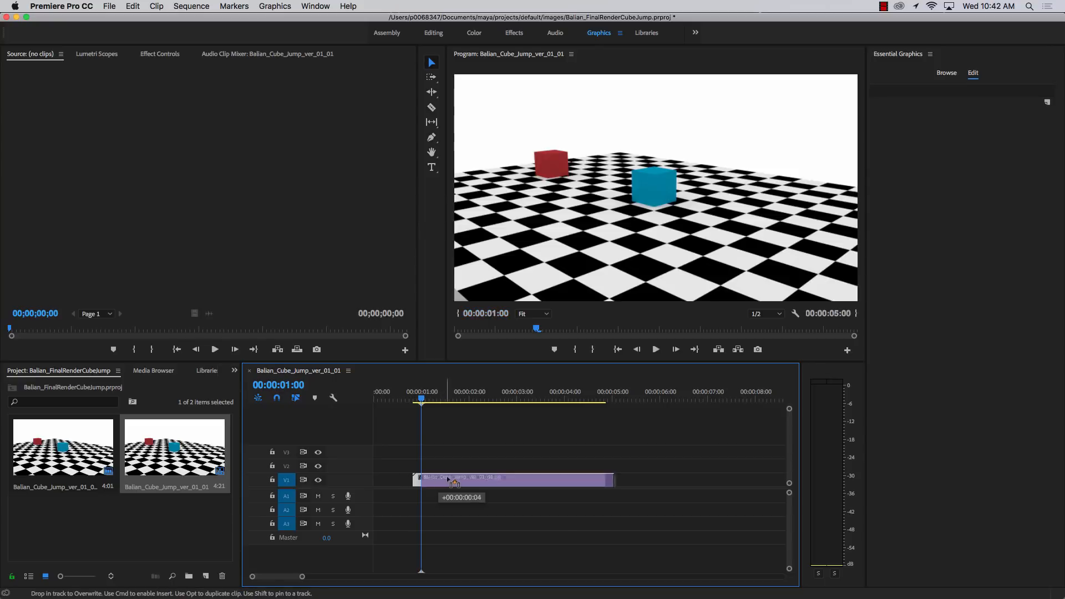
left_click_drag(442, 480, 451, 480)
left_click(600, 432)
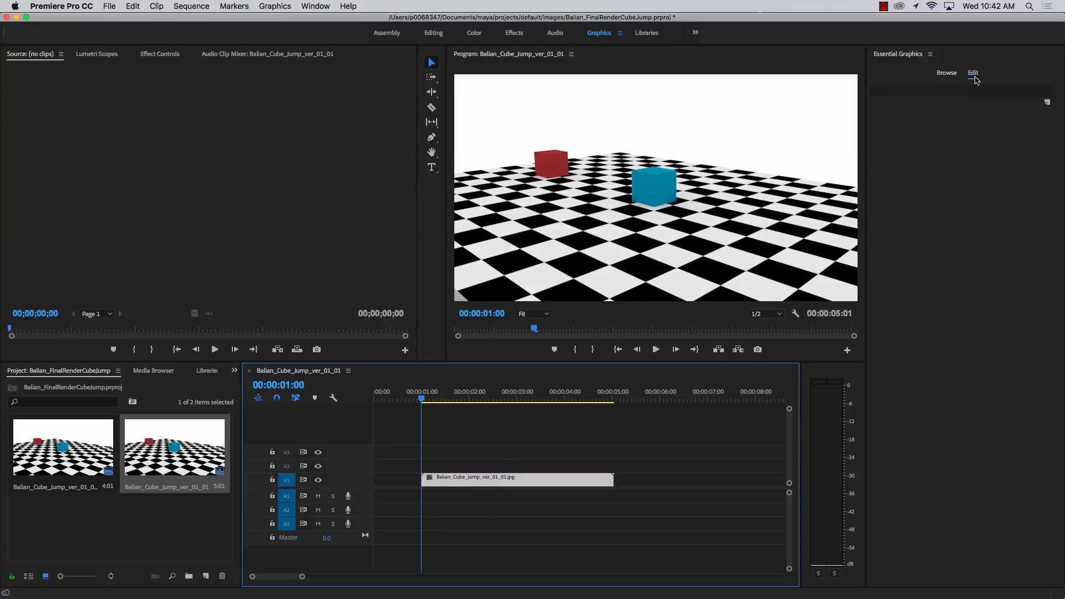
Add a Basic Title template at the start of track V2 and trim it to end at 00:00:01:00.
left_click(947, 74)
left_click_drag(1000, 209, 379, 468)
left_click_drag(603, 465, 420, 472)
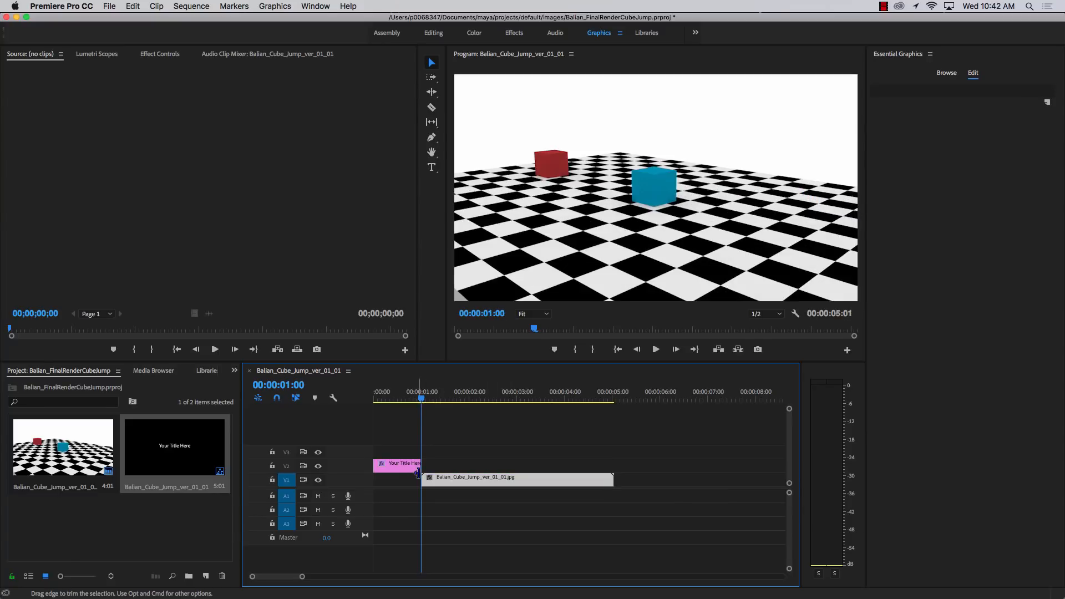
Change the Basic Title's text to "3D Cube Jump", and delete the title clip from V2.
left_click_drag(421, 398, 397, 398)
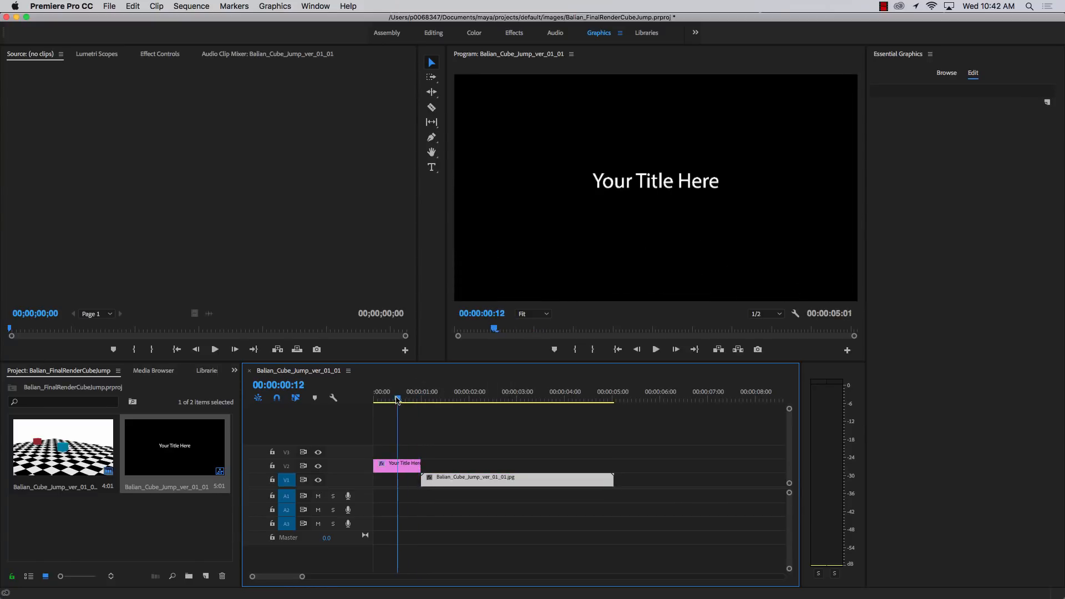
left_click(636, 184)
double_click(633, 180)
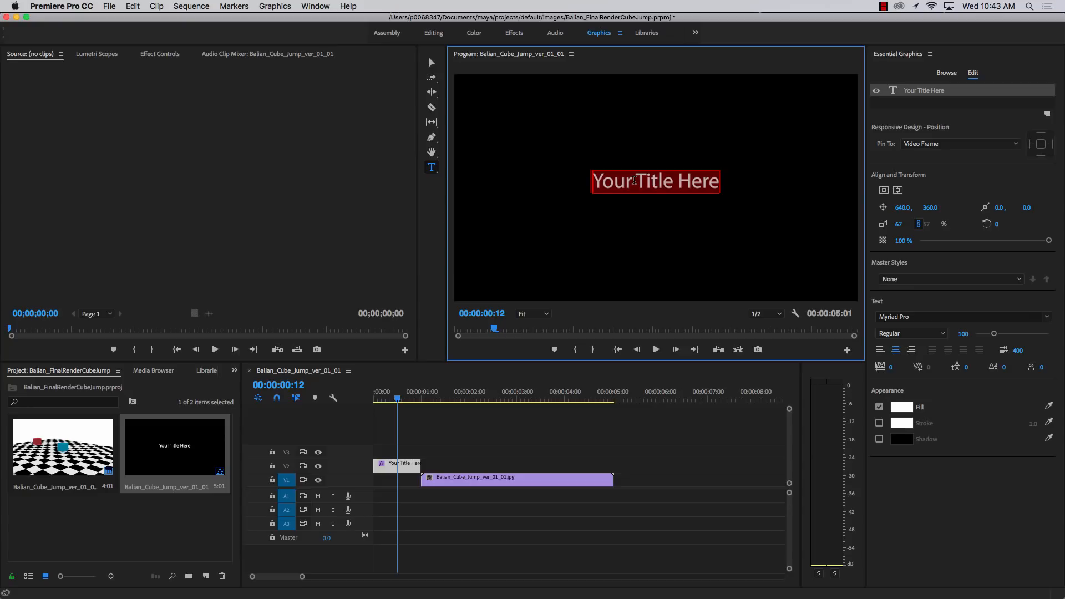
type("3")
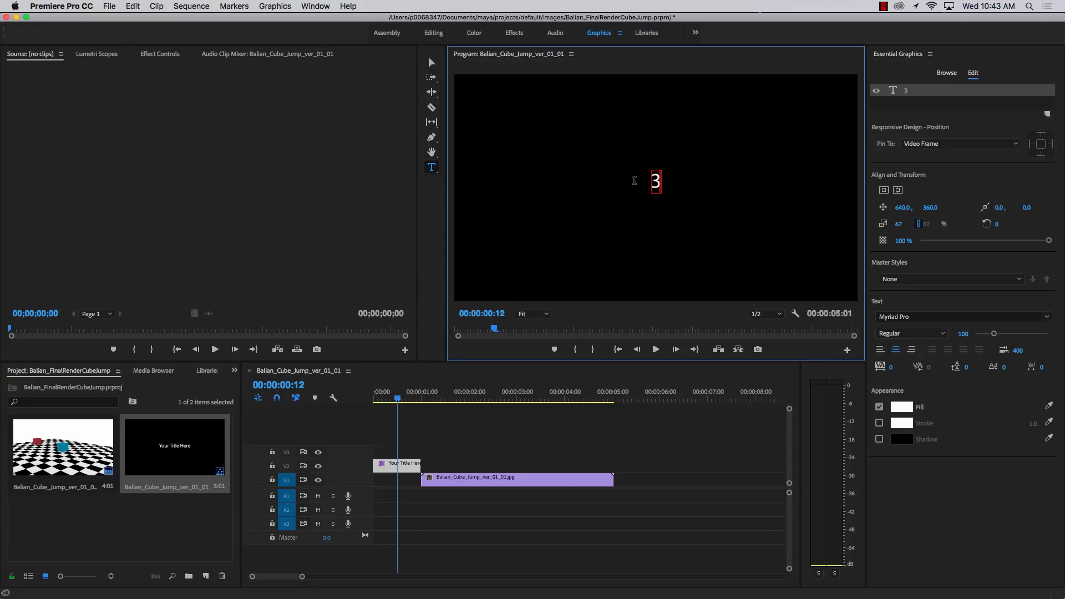
type("D Cub")
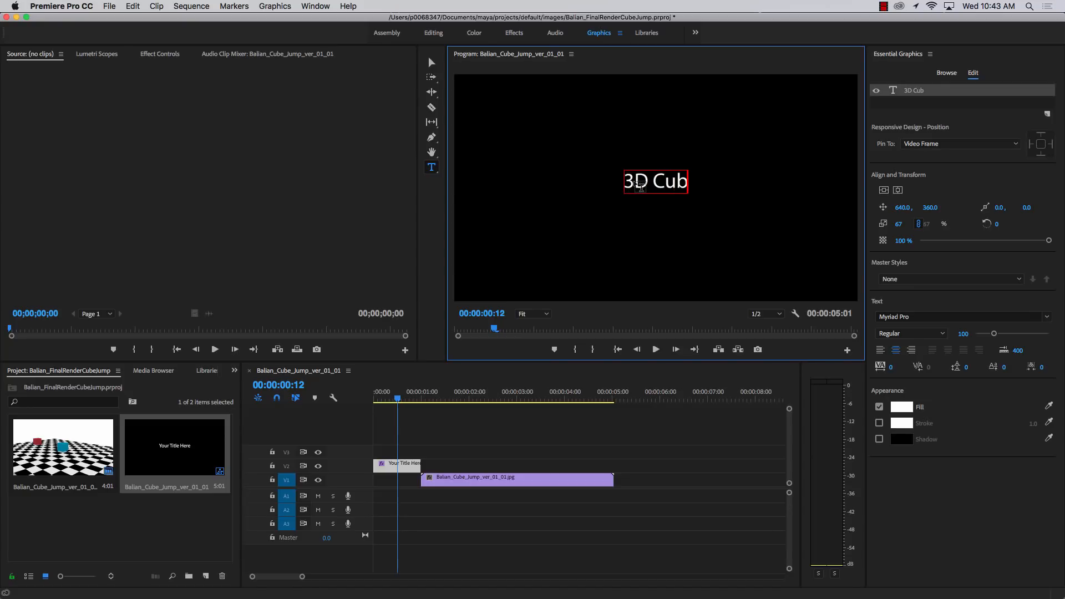
type("e Jump")
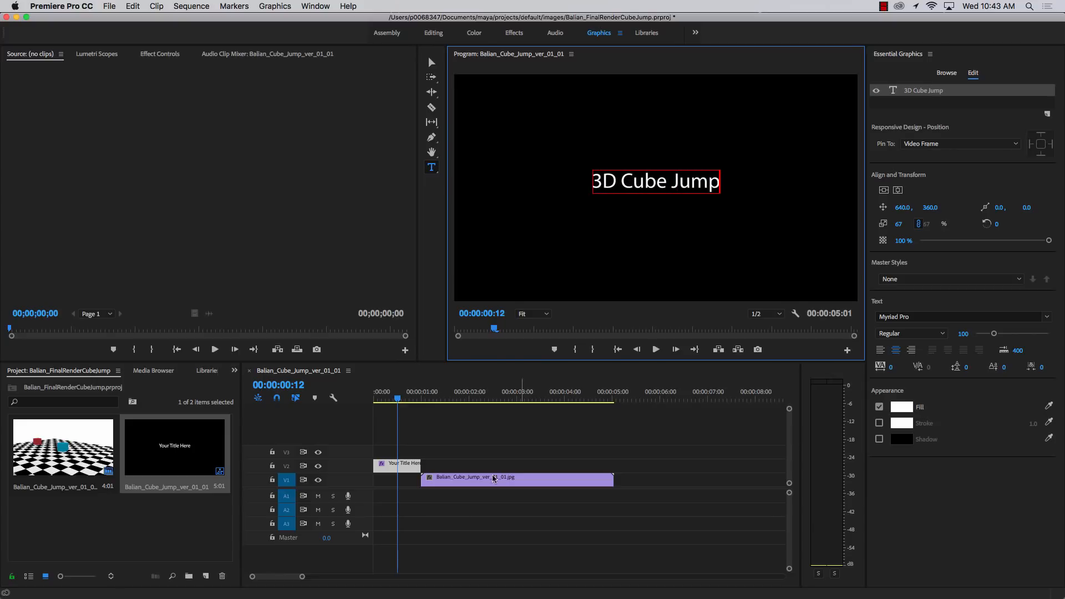
left_click(404, 468)
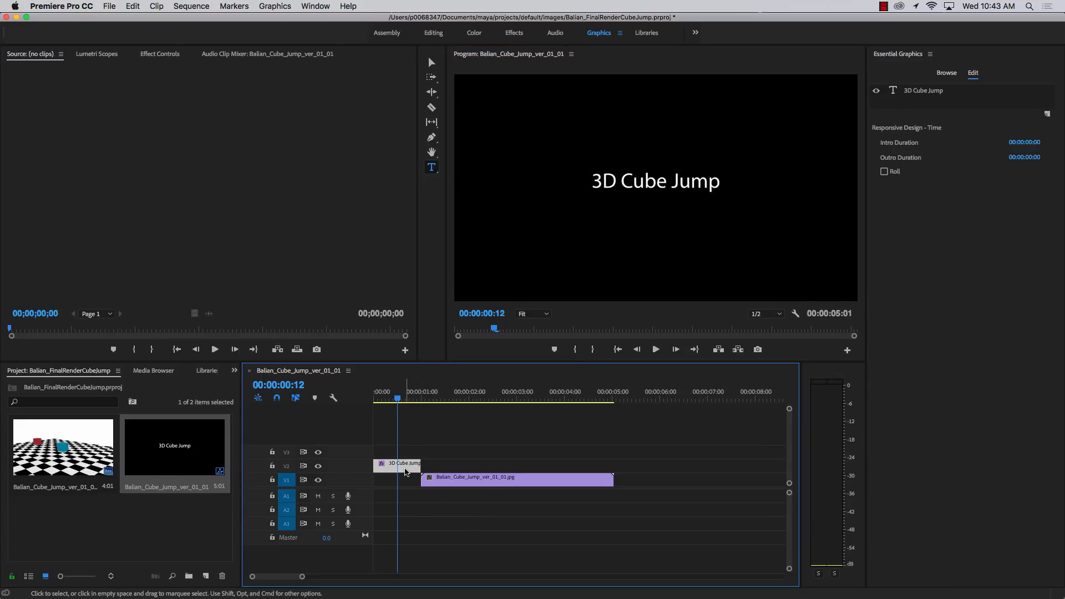
key("Delete")
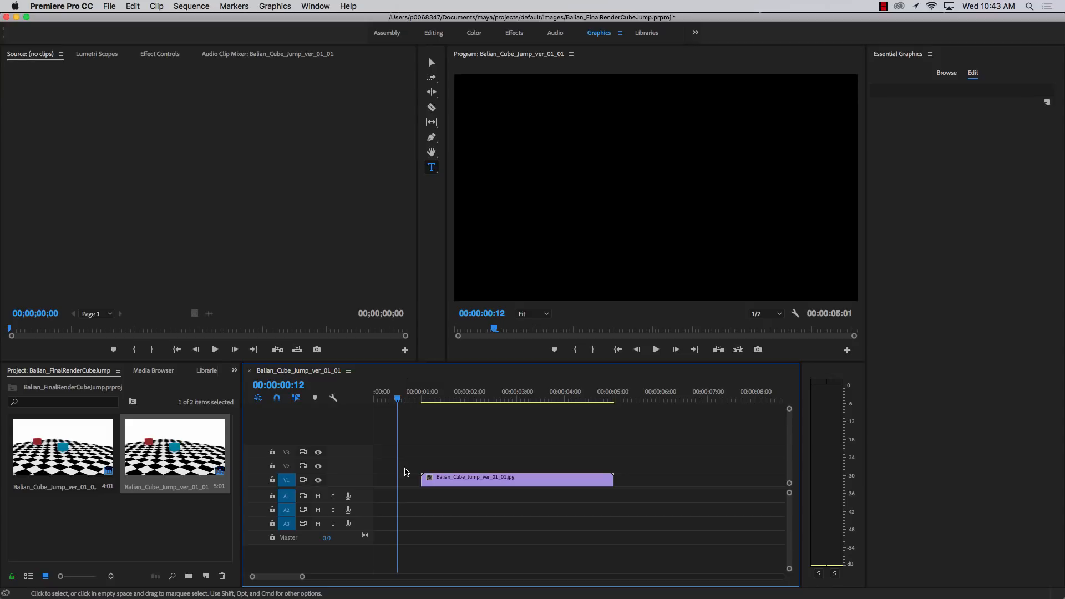
Add a Basic Lower Third template at the start of track V2 and trim it to end at 00:00:01:00.
left_click(944, 73)
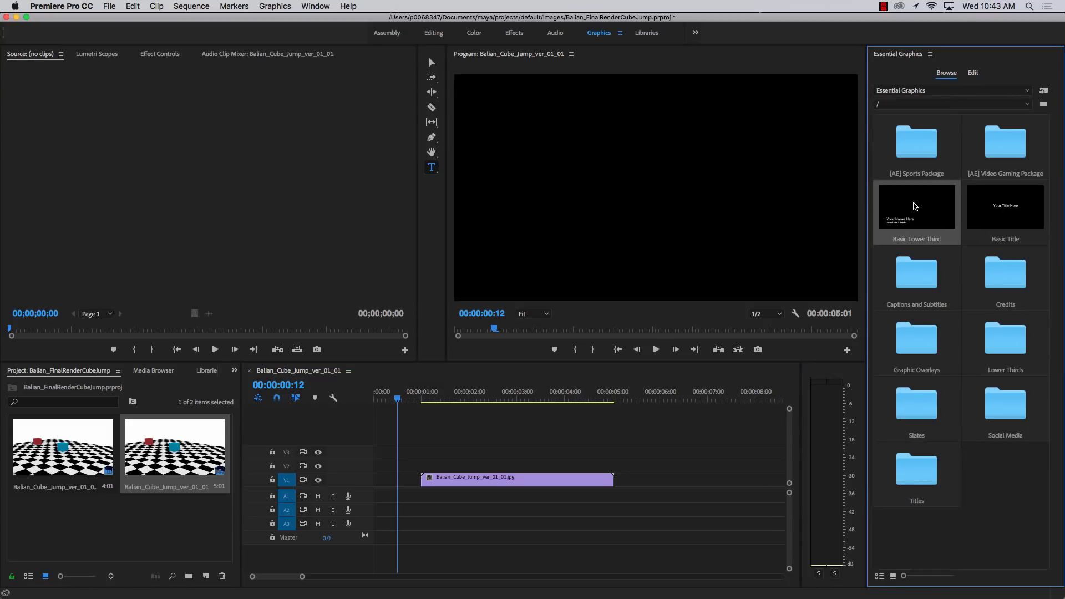
left_click_drag(915, 207, 378, 468)
left_click_drag(400, 399, 424, 403)
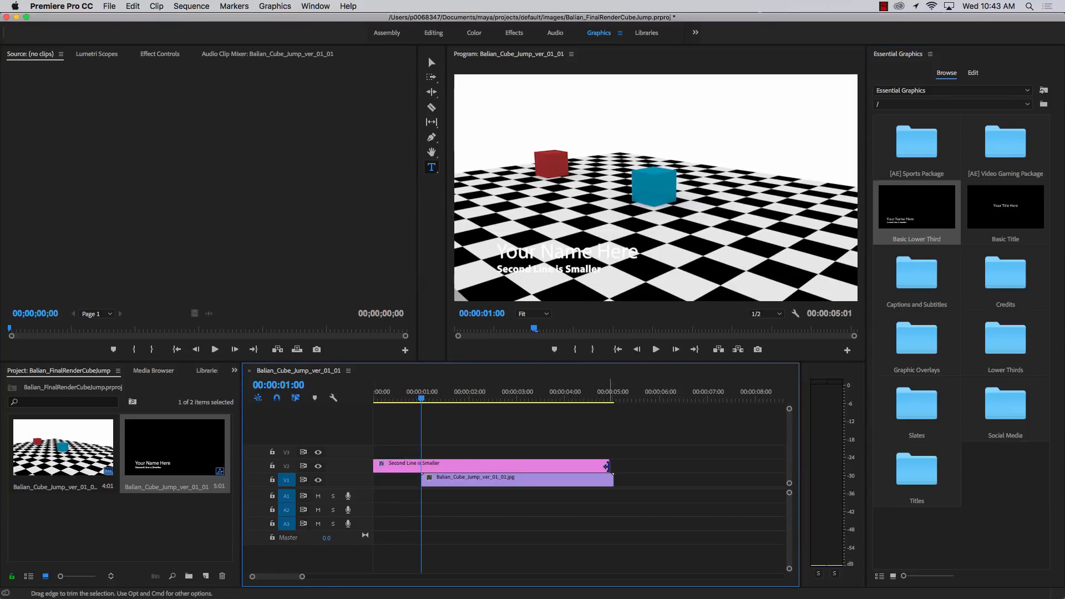
left_click_drag(606, 466, 420, 466)
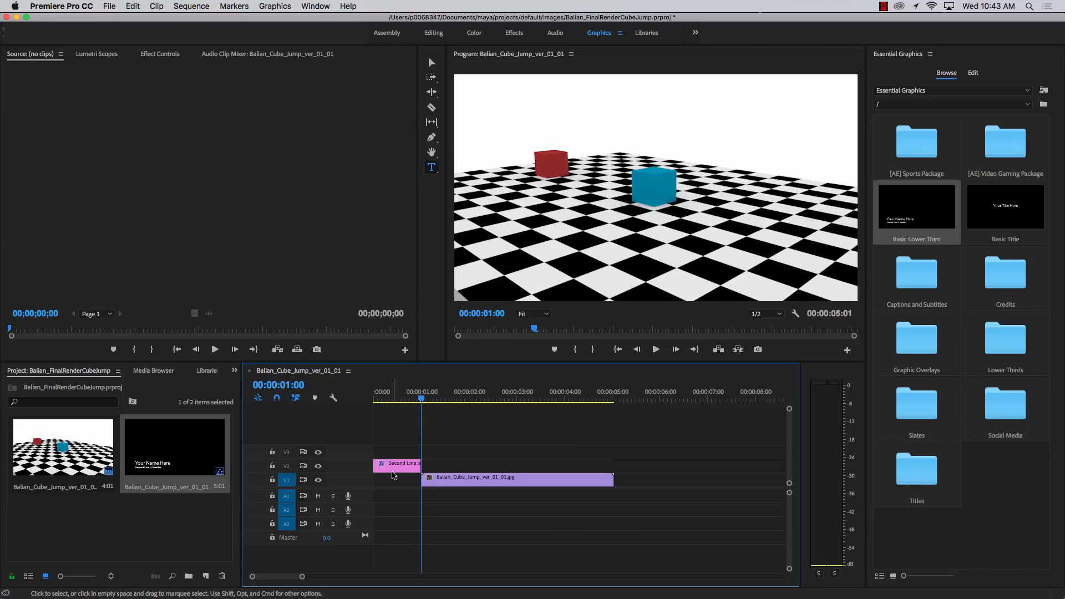
Change the lower third's main line from the placeholder to "3D Cube Jump".
left_click_drag(422, 399, 398, 406)
left_click(537, 252)
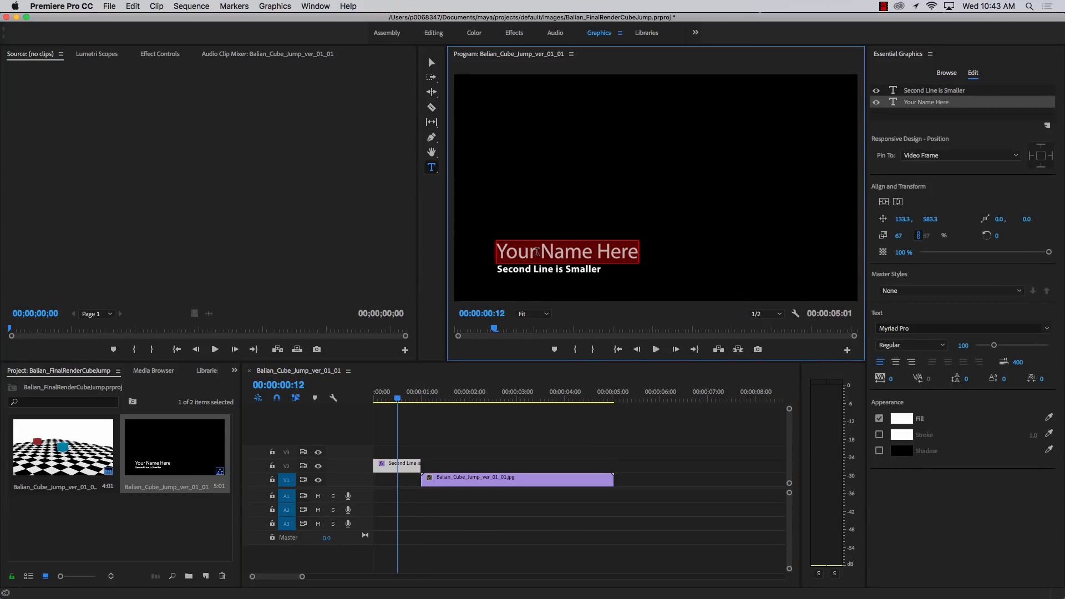
type("3D C")
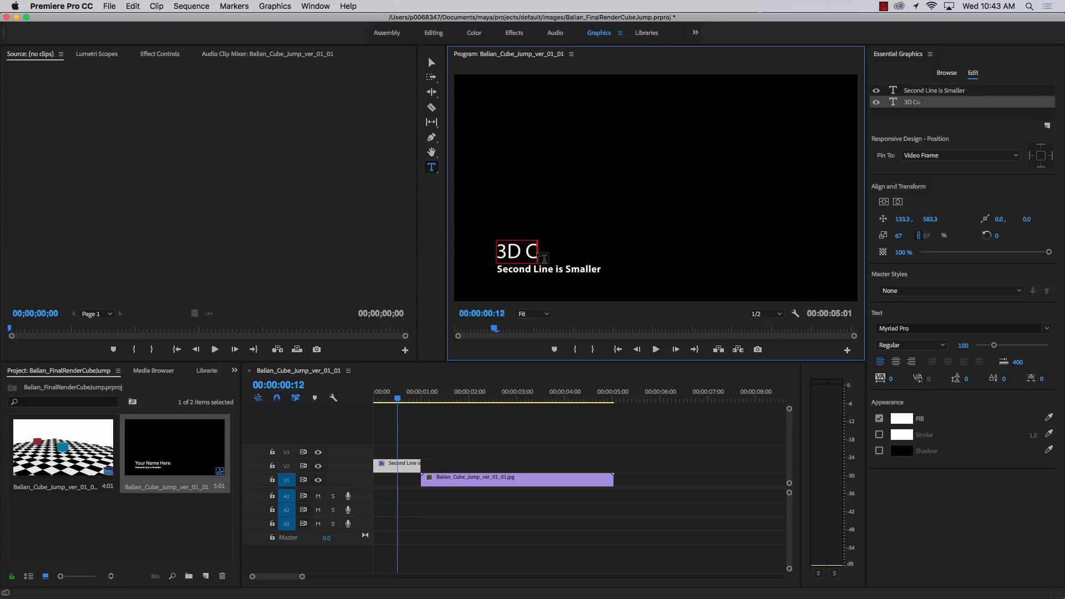
type("ube Jump")
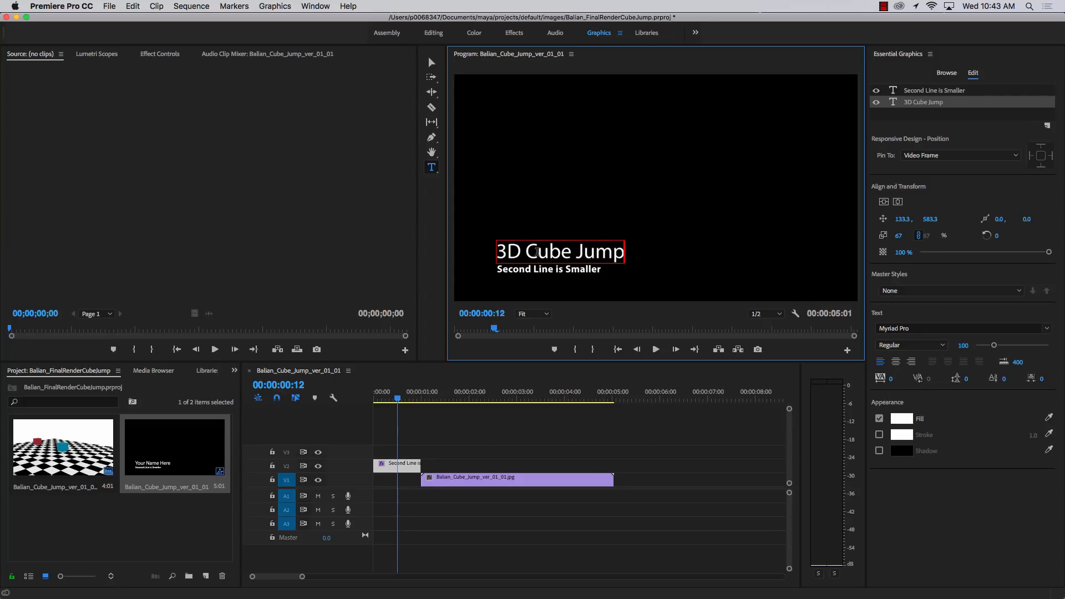
Replace the lower third's smaller second line with the animator's full name.
double_click(527, 268)
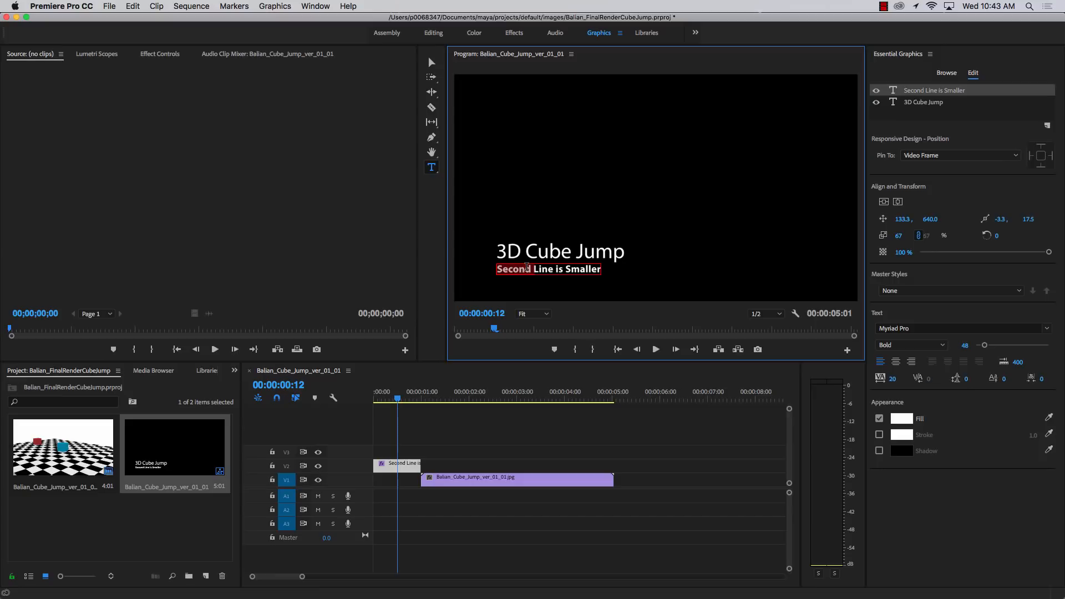
type("Ale")
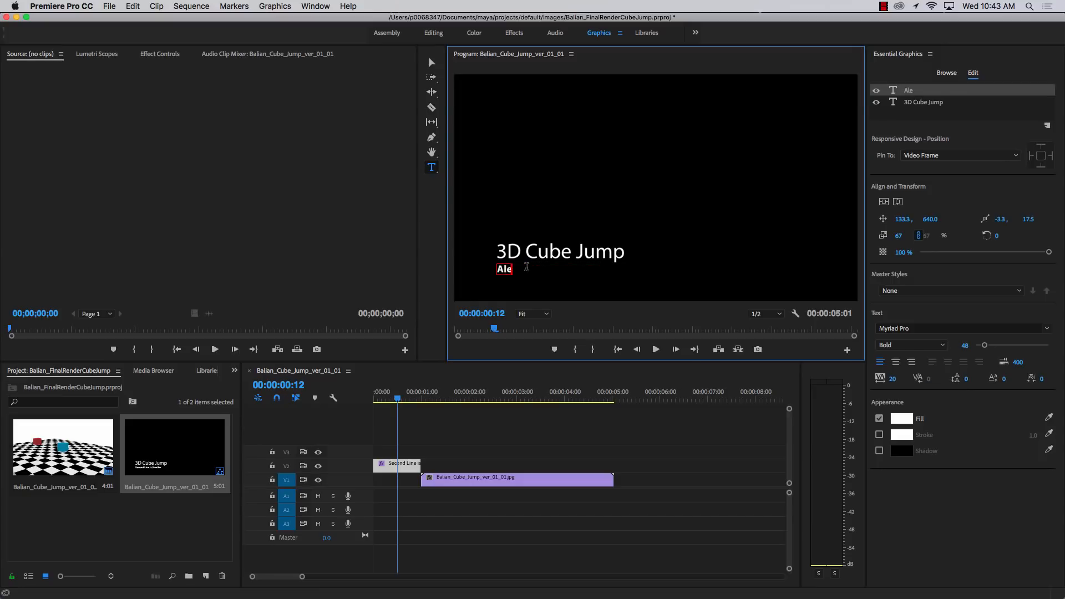
type("xi B")
type("alian")
key("Return")
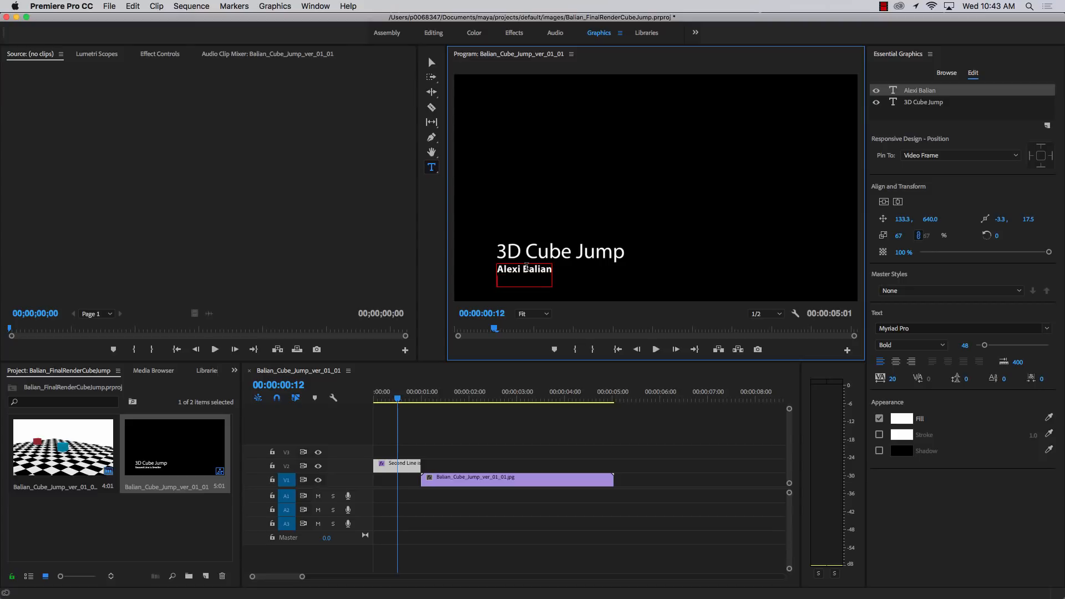
left_click(550, 198)
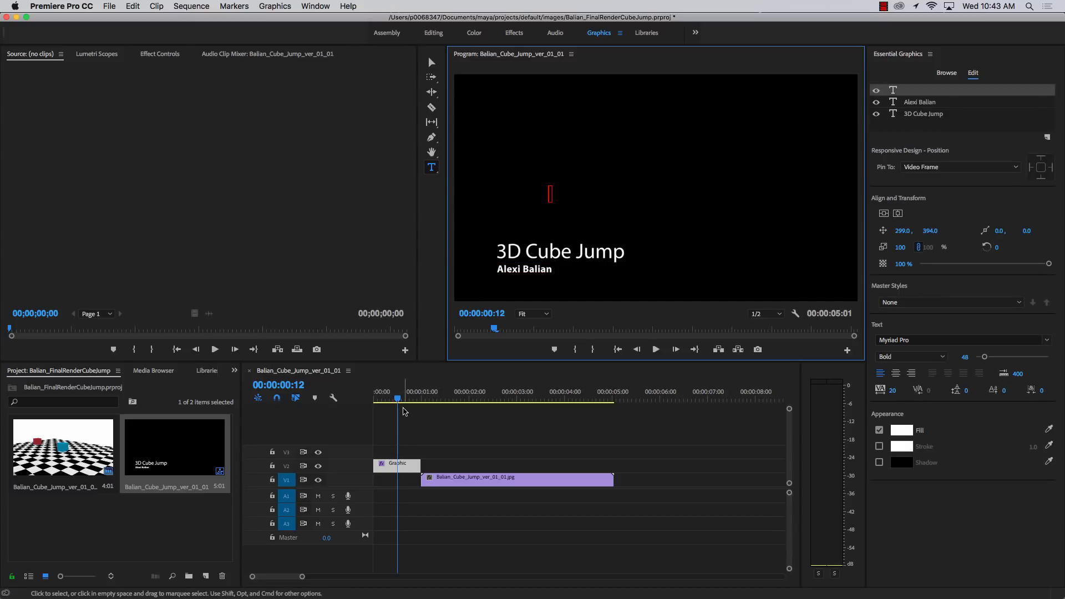
Duplicate the opening title graphic on V2 to start at 00:00:05:00 and check the frames through to 00:00:06:00.
left_click_drag(591, 398, 612, 419)
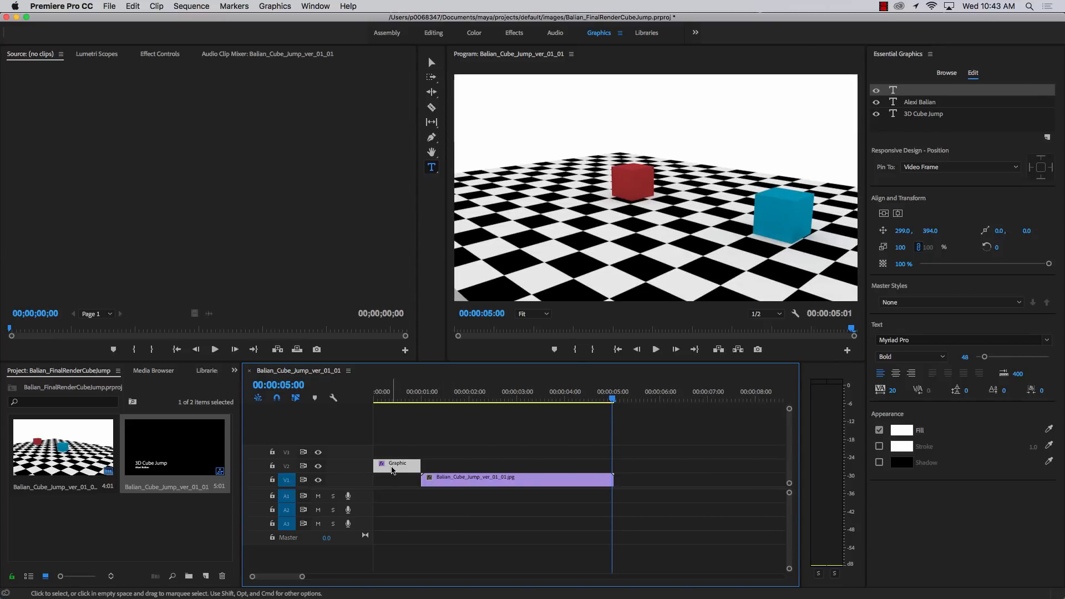
left_click_drag(391, 469, 631, 472)
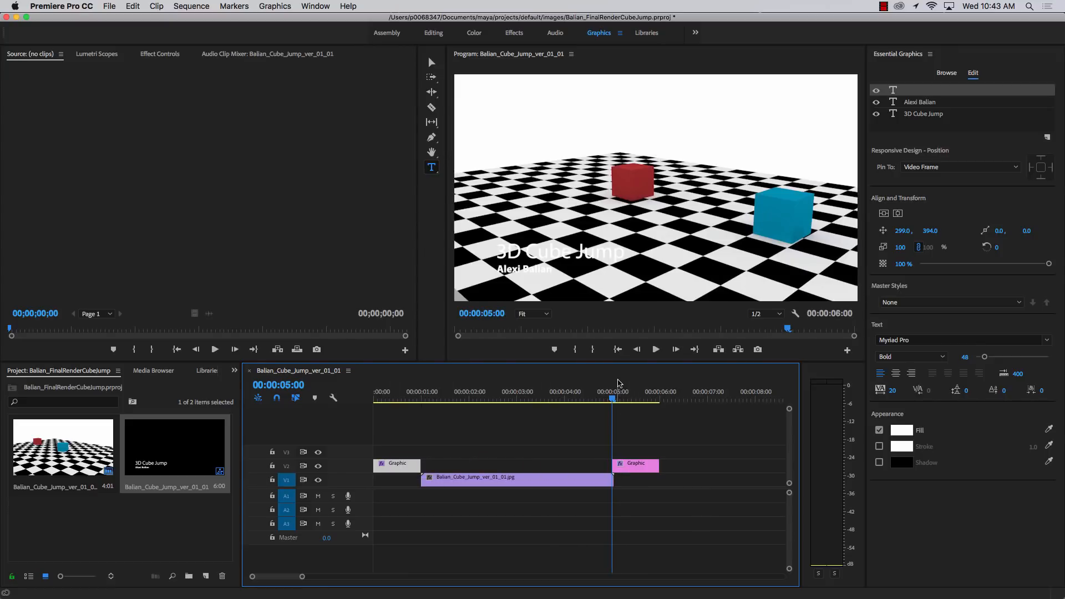
left_click_drag(613, 399, 614, 398)
left_click(615, 400)
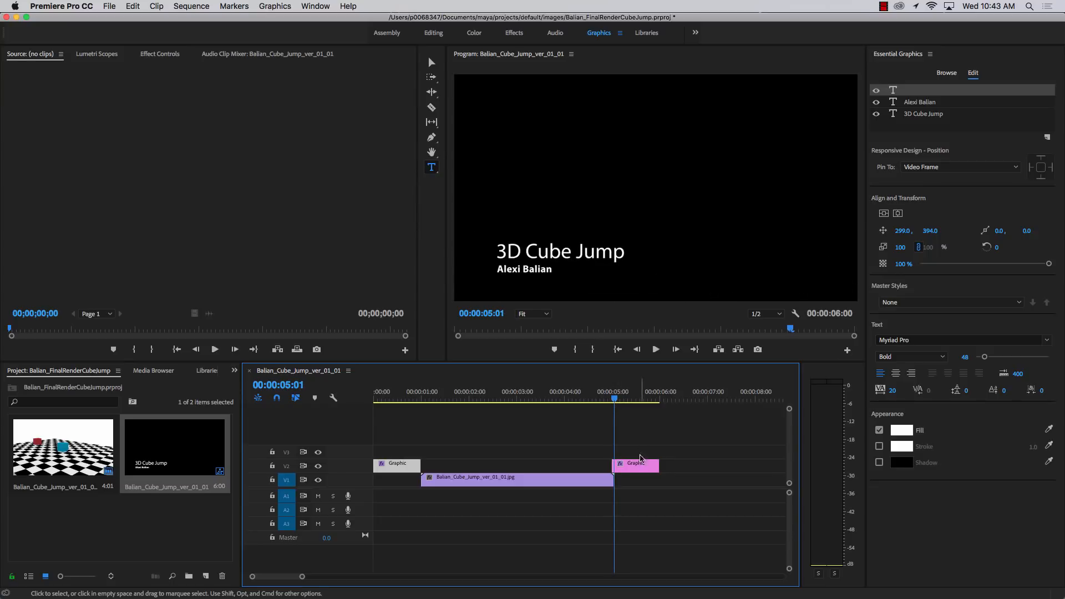
left_click_drag(630, 400, 662, 401)
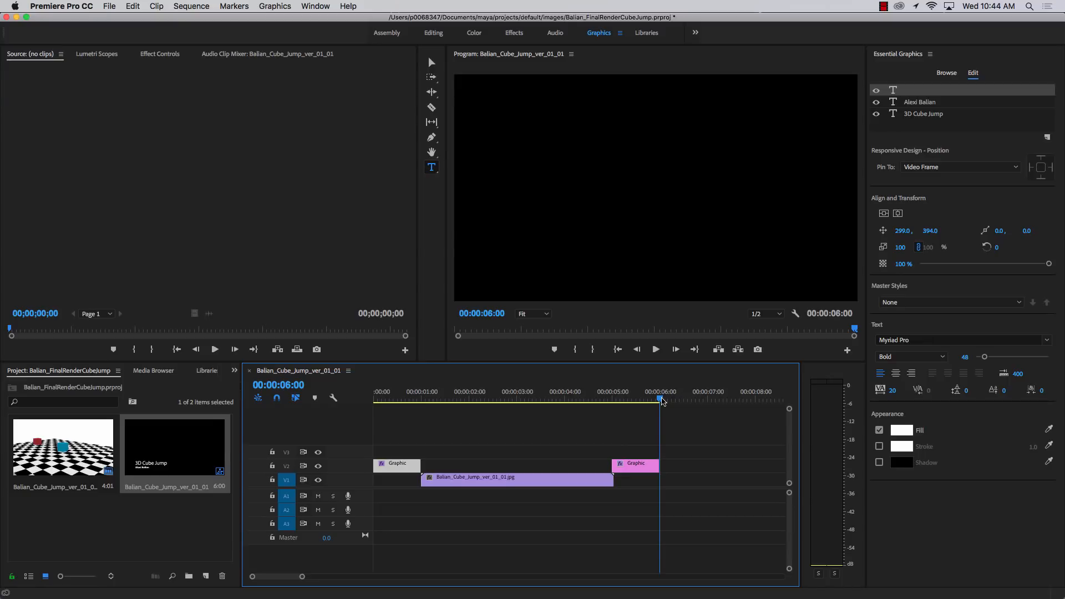
left_click_drag(642, 465, 640, 466)
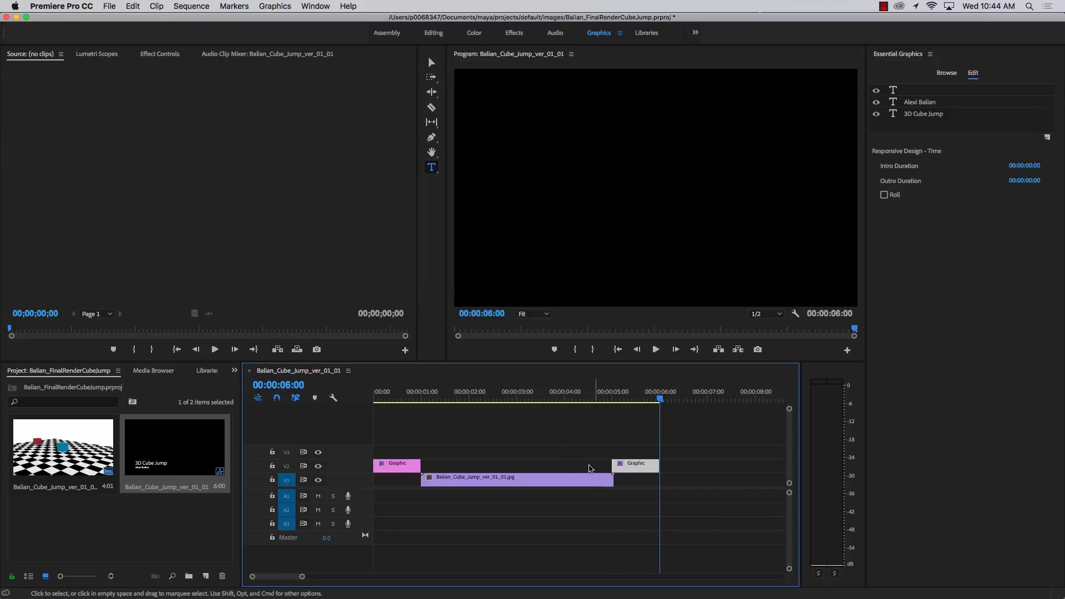
key("space")
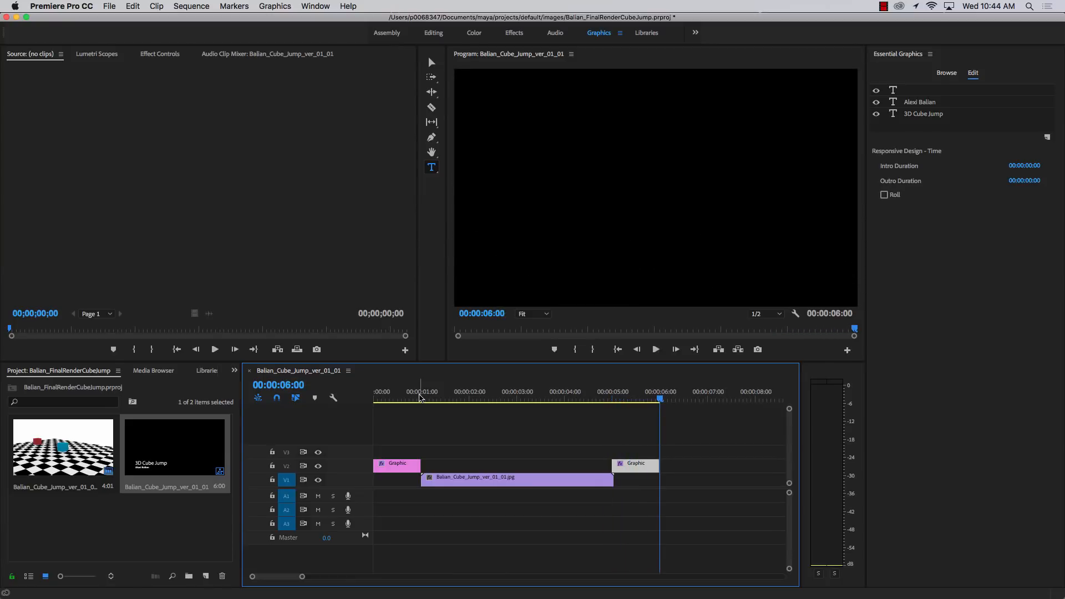
Export the finished sequence as an H.264 MP4 using the Match Source - High bitrate preset.
left_click(108, 7)
mouse_move(154, 304)
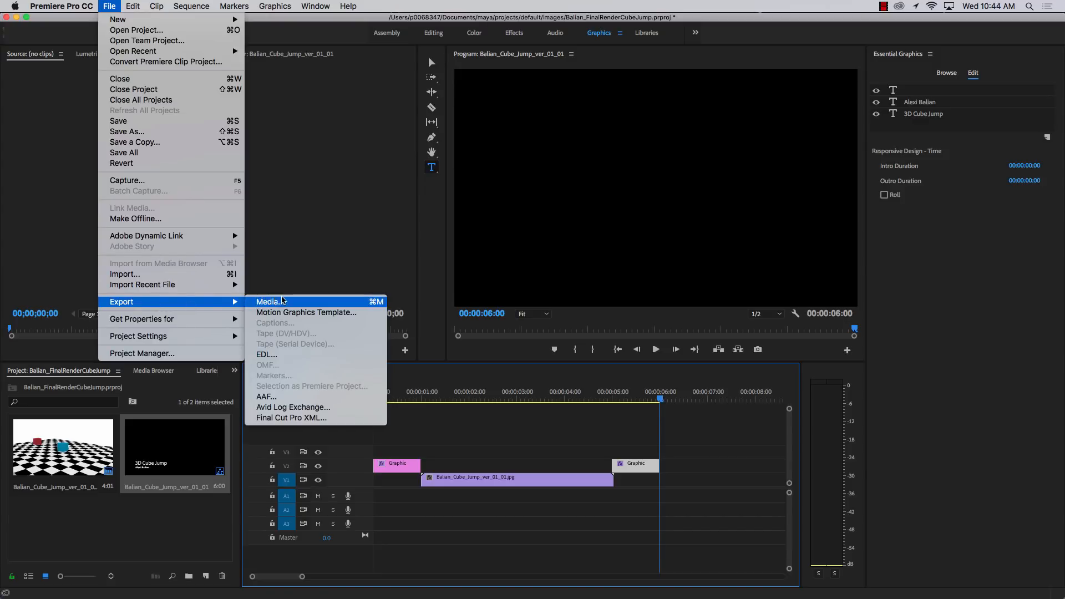
left_click(286, 302)
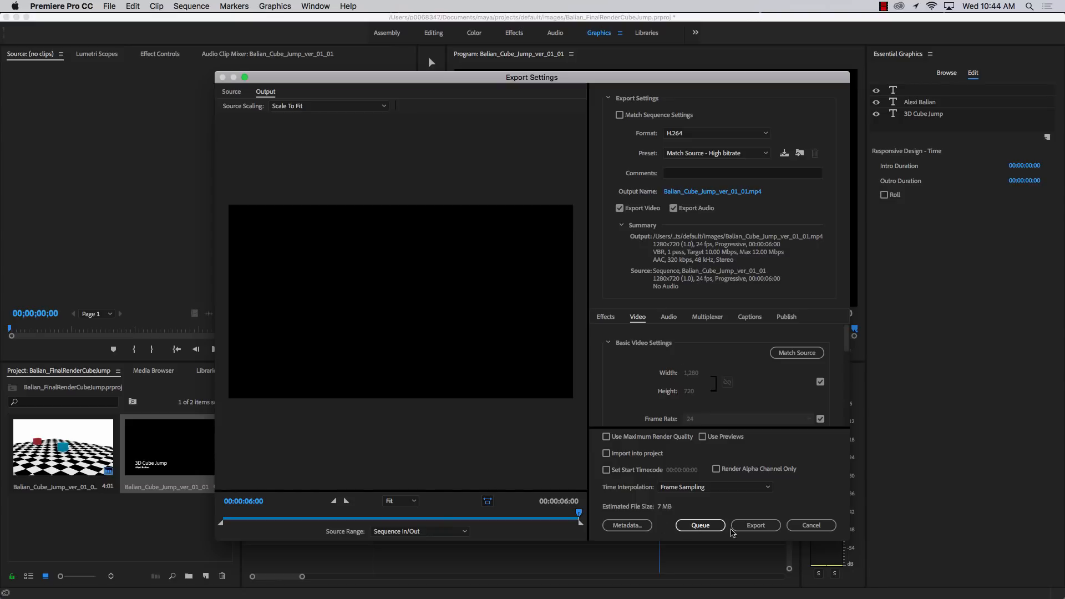
left_click(754, 525)
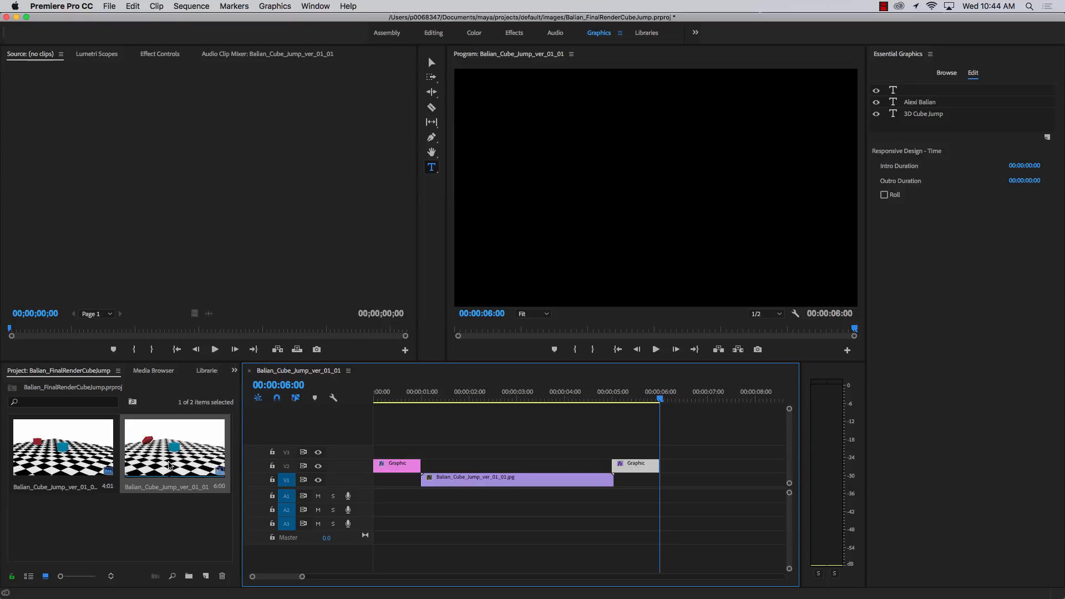
Switch to Finder and open the images folder of Maya's default project in Documents, with files shown as a list.
left_click(337, 587)
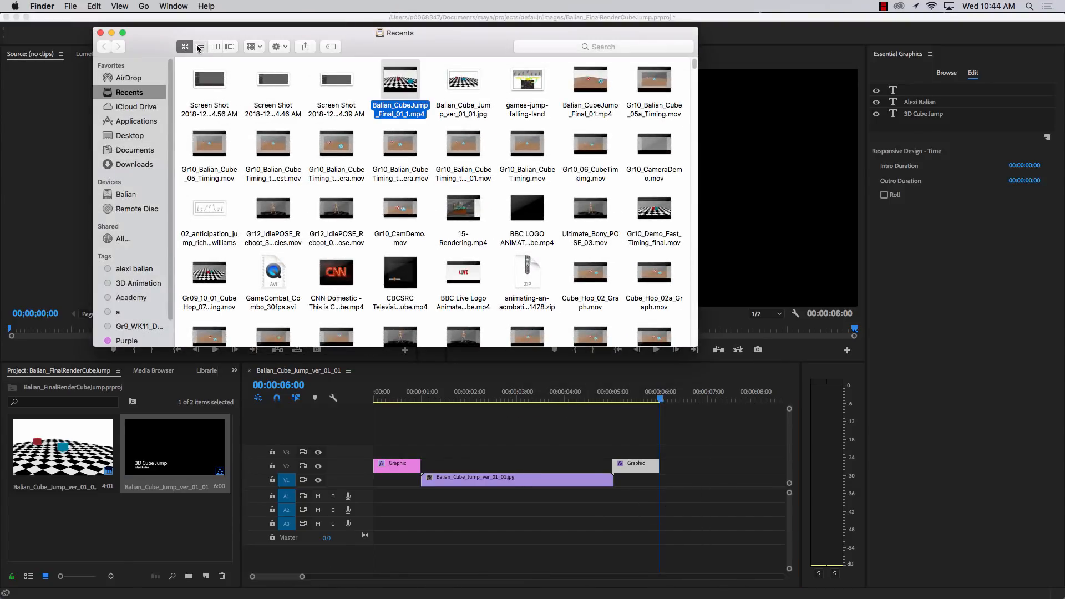
left_click(199, 47)
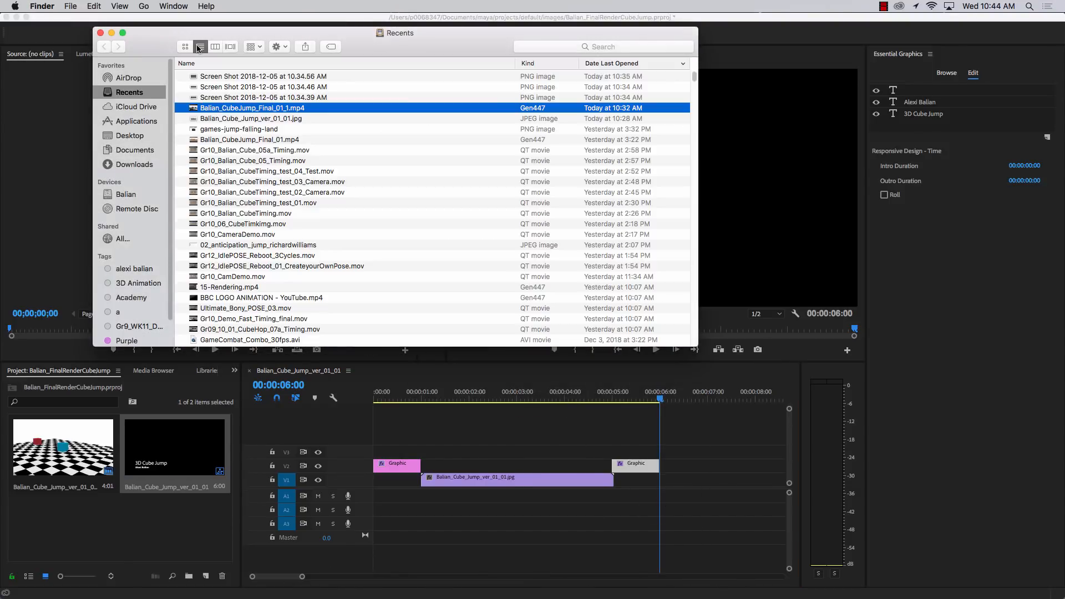
left_click(126, 151)
left_click(199, 149)
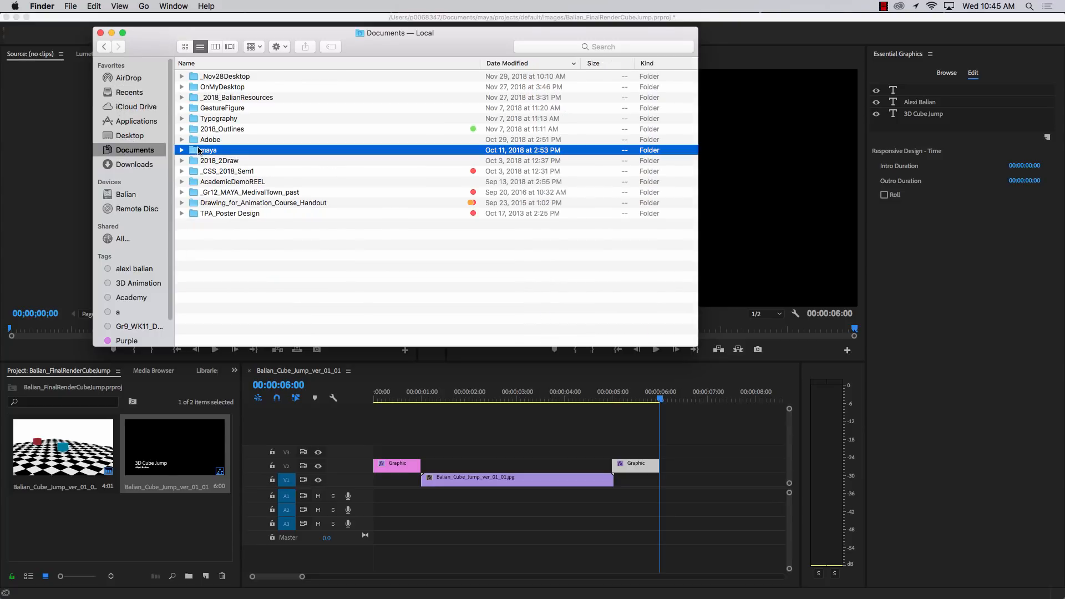
double_click(199, 150)
double_click(211, 75)
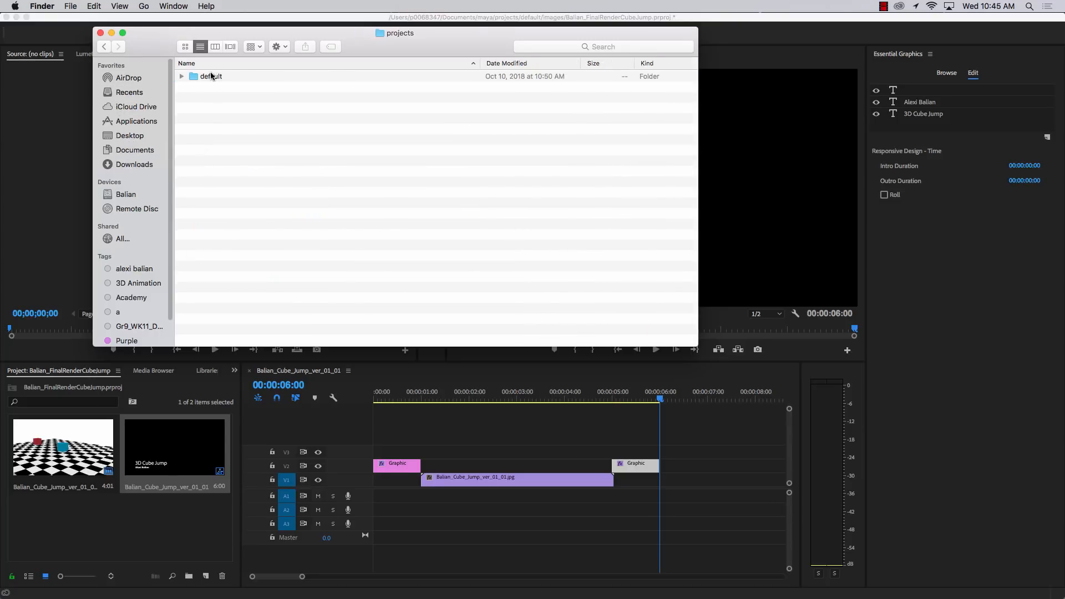
double_click(211, 76)
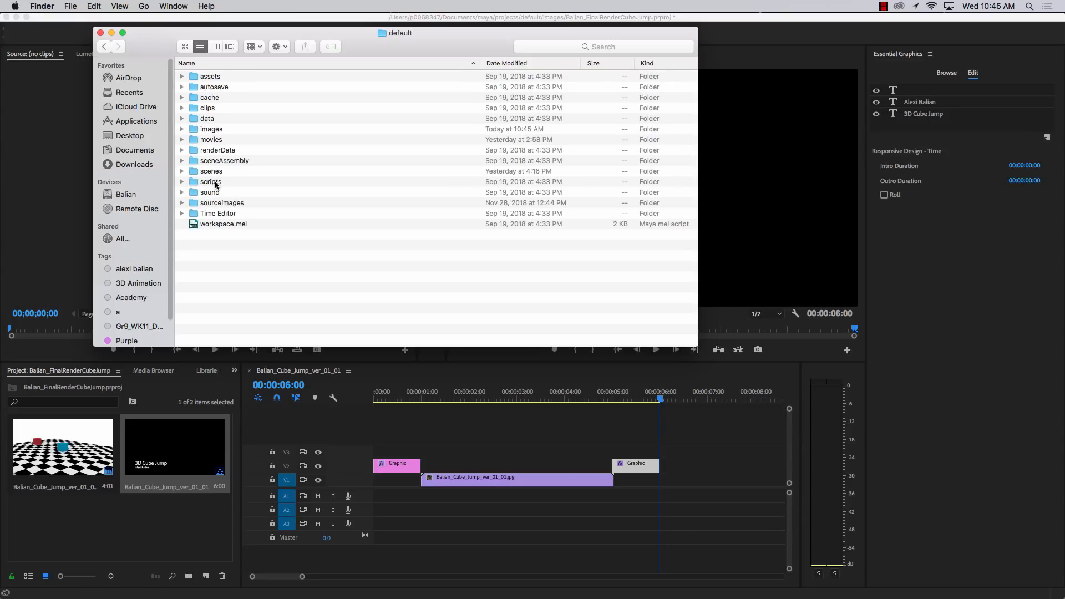
left_click(210, 130)
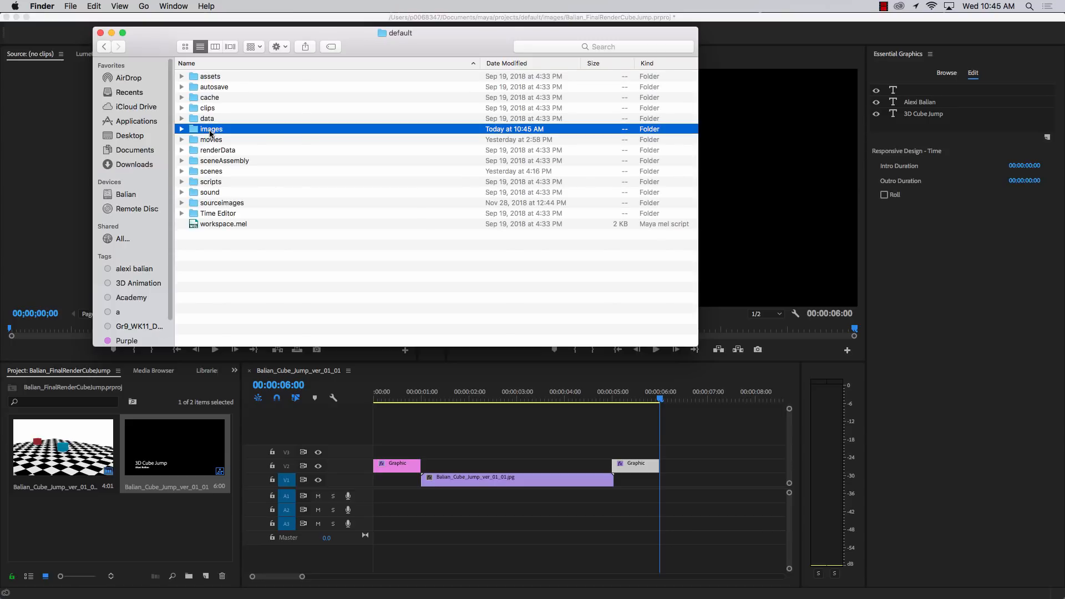
double_click(211, 131)
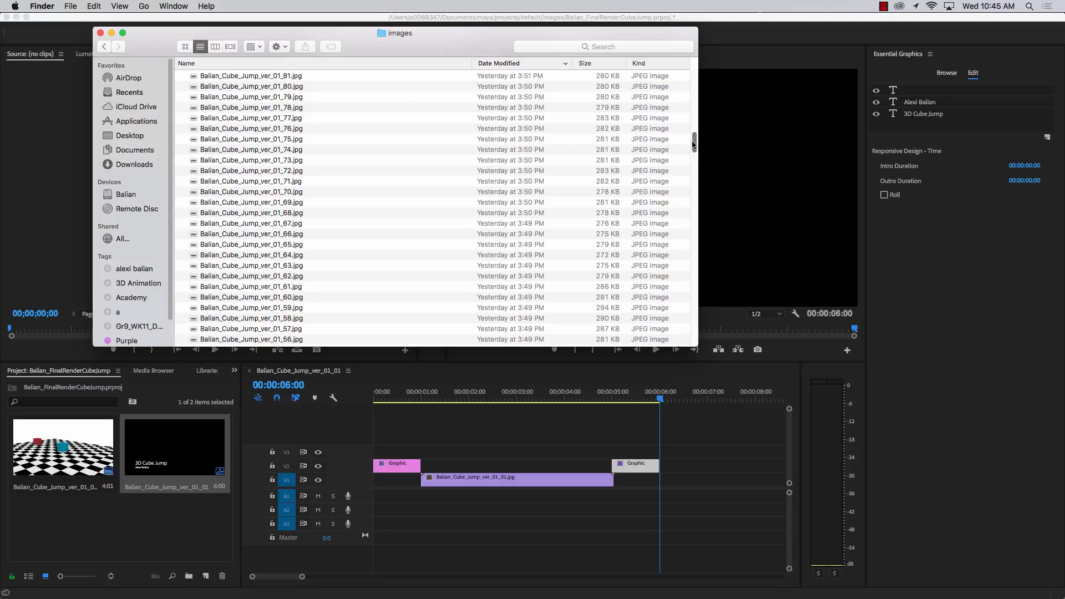
Open the exported cube jump MP4 from the images folder in QuickTime Player 7 and play it through.
left_click_drag(693, 144, 696, 65)
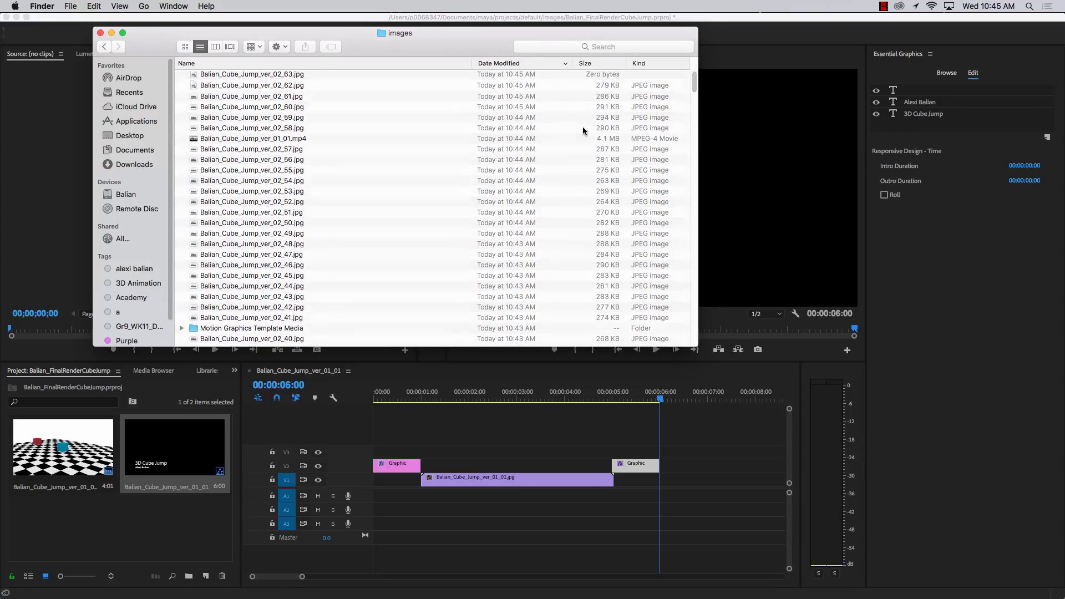
double_click(214, 142)
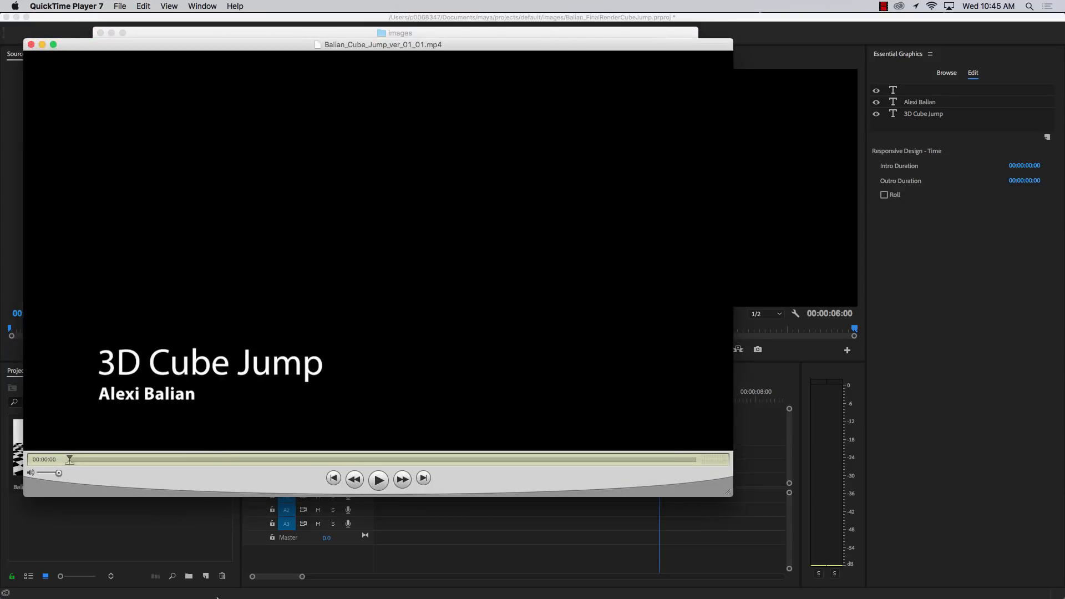
key("space")
left_click(884, 8)
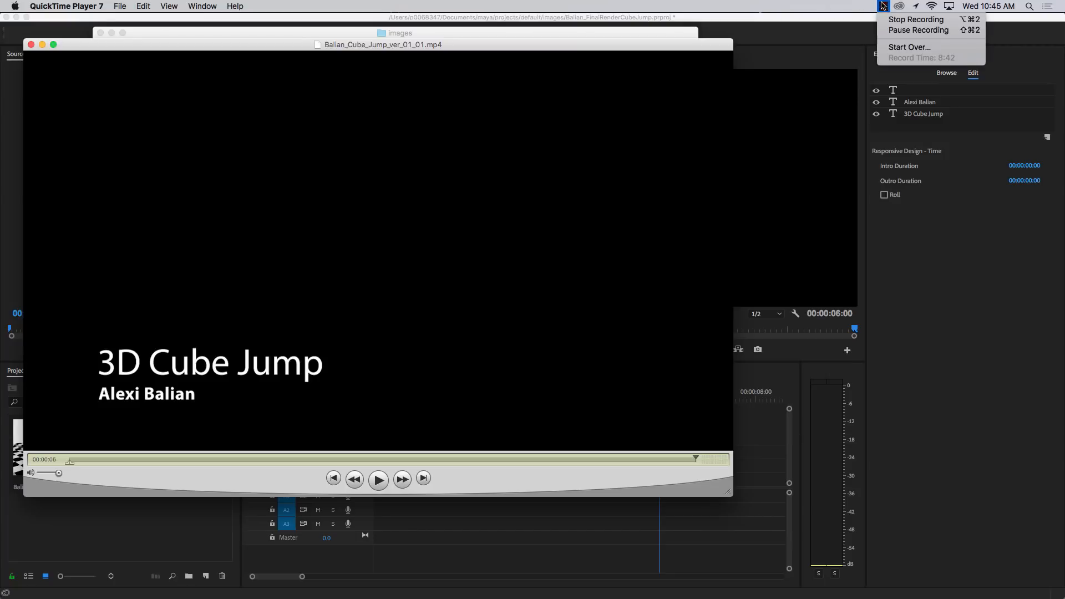